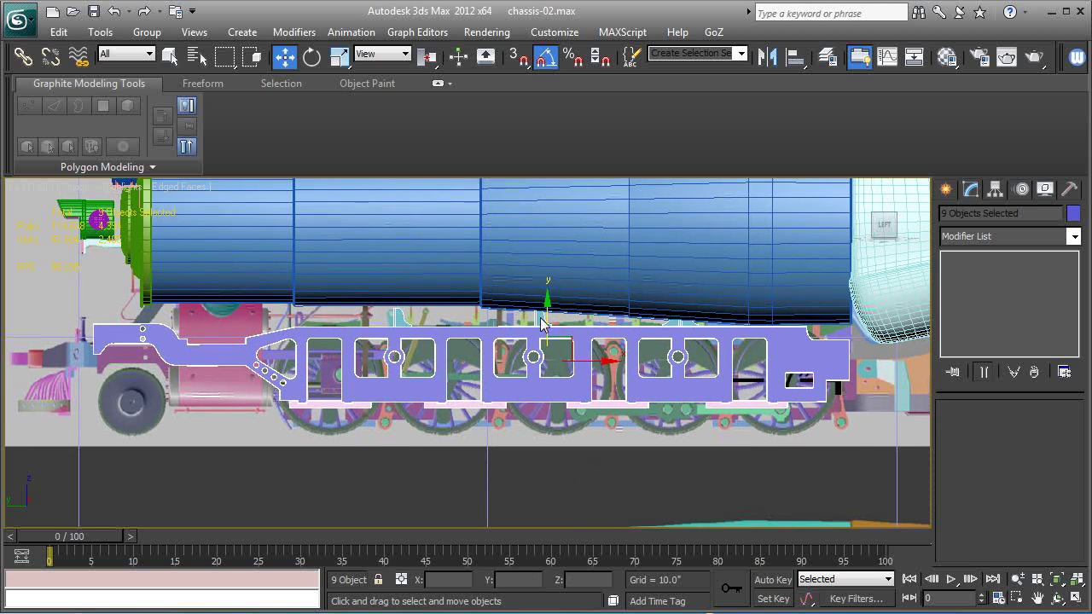
# - Move the nine selected chassis frame objects down about 10 inches to line up with the locomotive blueprint
pyautogui.moveTo(563, 324); pyautogui.dragTo(568, 344)
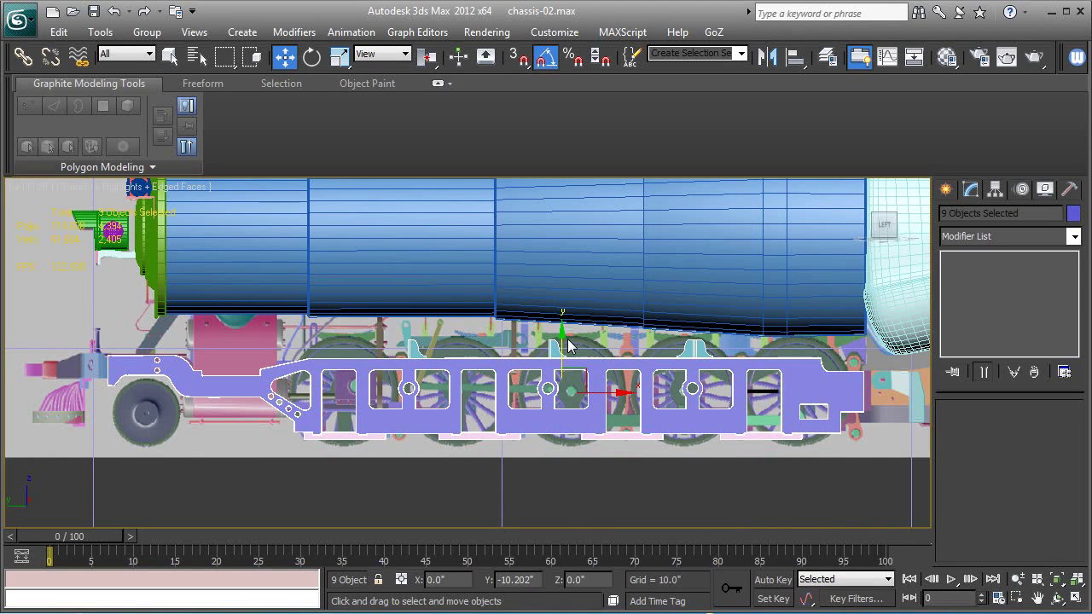
pyautogui.moveTo(568, 340); pyautogui.dragTo(568, 339)
pyautogui.scroll(4, 569, 345)
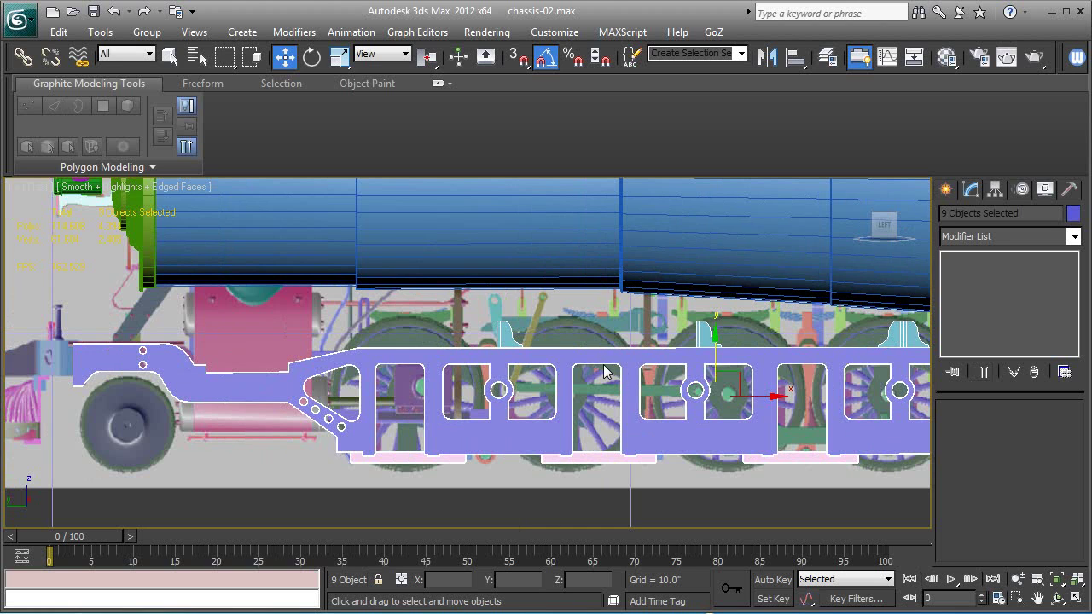
# - In the Back view, shift the selected chassis frame sideways off the centreline so it sits beneath one side of the boiler
pyautogui.press('k')
pyautogui.moveTo(559, 356); pyautogui.dragTo(550, 545, button='middle')
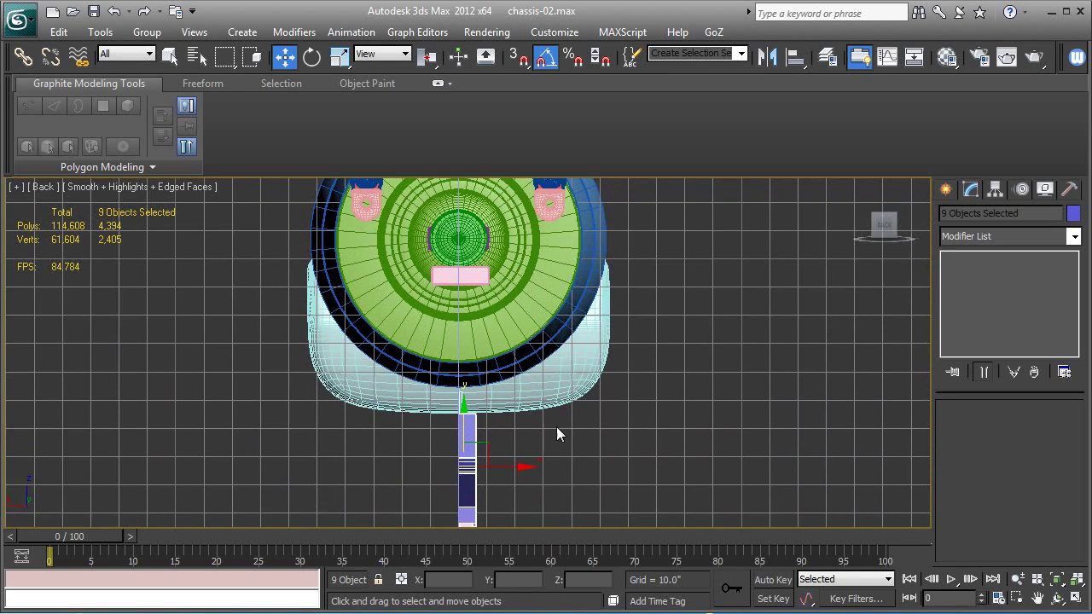
pyautogui.moveTo(556, 383); pyautogui.dragTo(566, 398, button='middle')
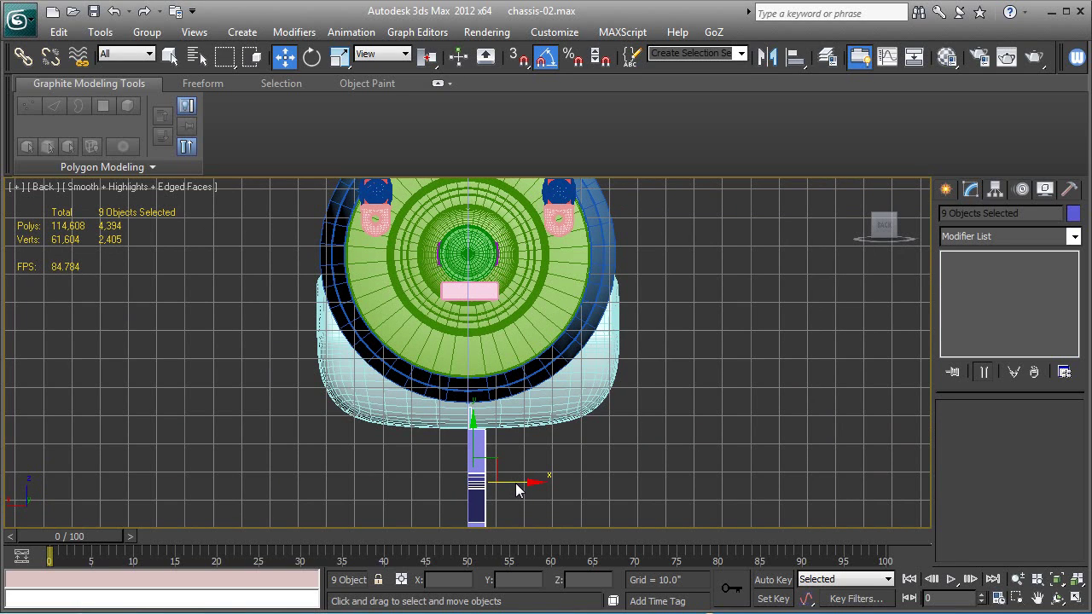
pyautogui.moveTo(518, 489); pyautogui.dragTo(582, 487)
pyautogui.moveTo(583, 486); pyautogui.dragTo(627, 360, button='middle')
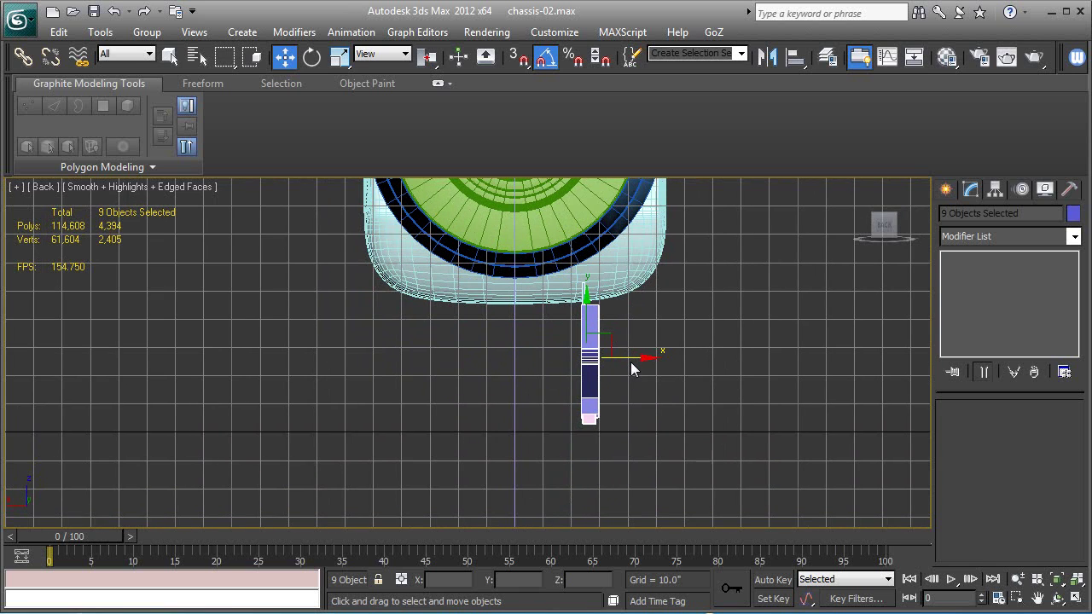
# - Clone the frame as an instance on the opposite side of the centreline, mirror it, and adjust its sideways position to match
pyautogui.keyDown('shift'); pyautogui.moveTo(634, 359); pyautogui.dragTo(484, 327); pyautogui.keyUp('shift')
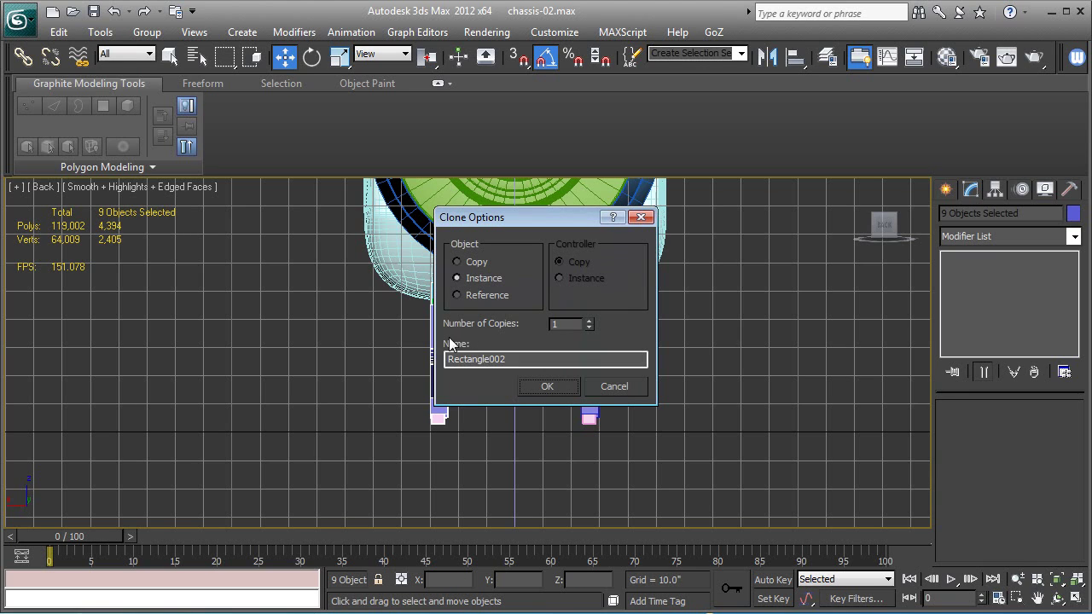
pyautogui.click(548, 388)
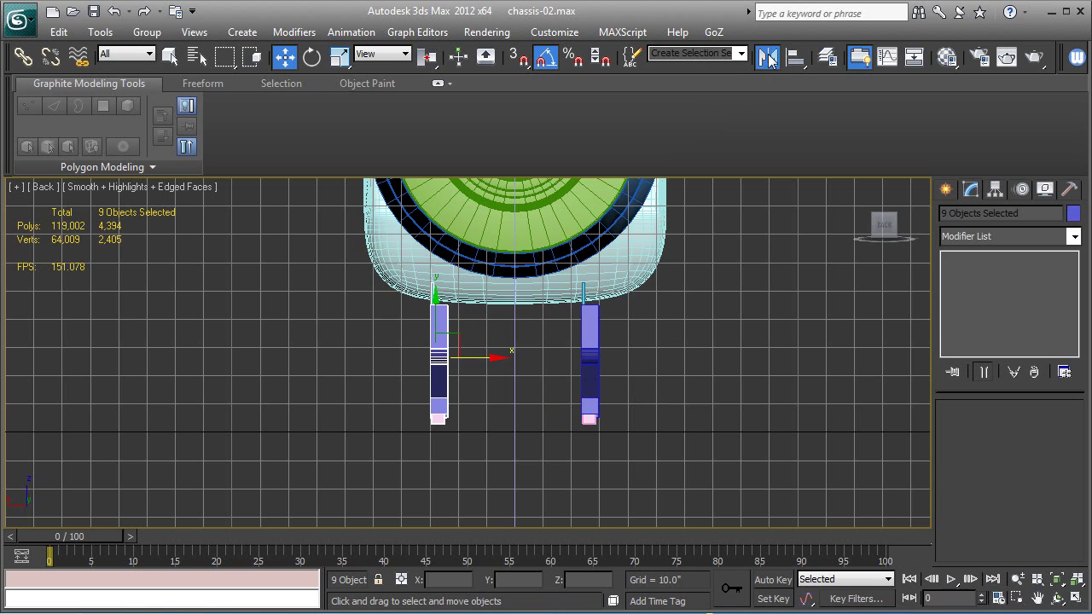
pyautogui.click(767, 56)
pyautogui.click(499, 435)
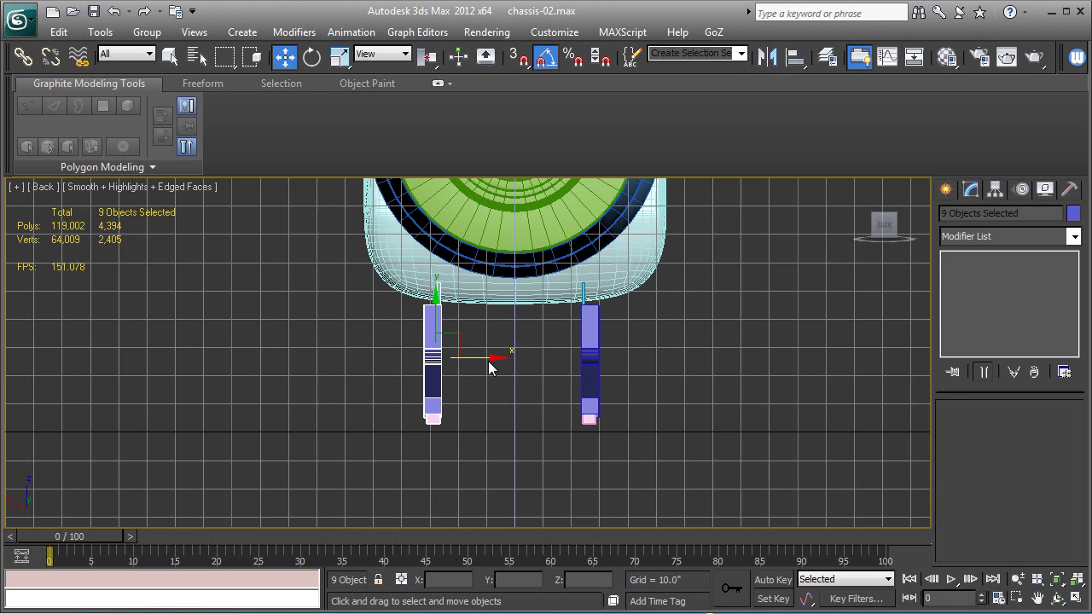
pyautogui.moveTo(488, 361); pyautogui.dragTo(495, 364)
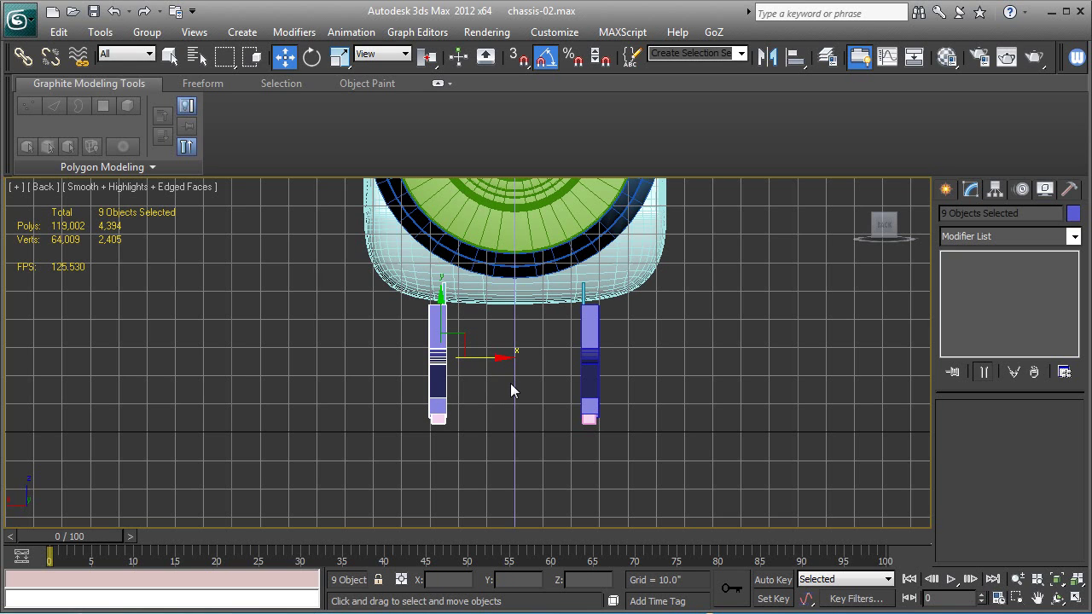
# - View the two chassis frames in Perspective and save the scene
pyautogui.press('p')
pyautogui.press('z')
pyautogui.keyDown('alt'); pyautogui.moveTo(553, 417); pyautogui.dragTo(481, 426, button='middle'); pyautogui.keyUp('alt')
pyautogui.scroll(-3, 518, 419)
pyautogui.scroll(-4, 519, 420)
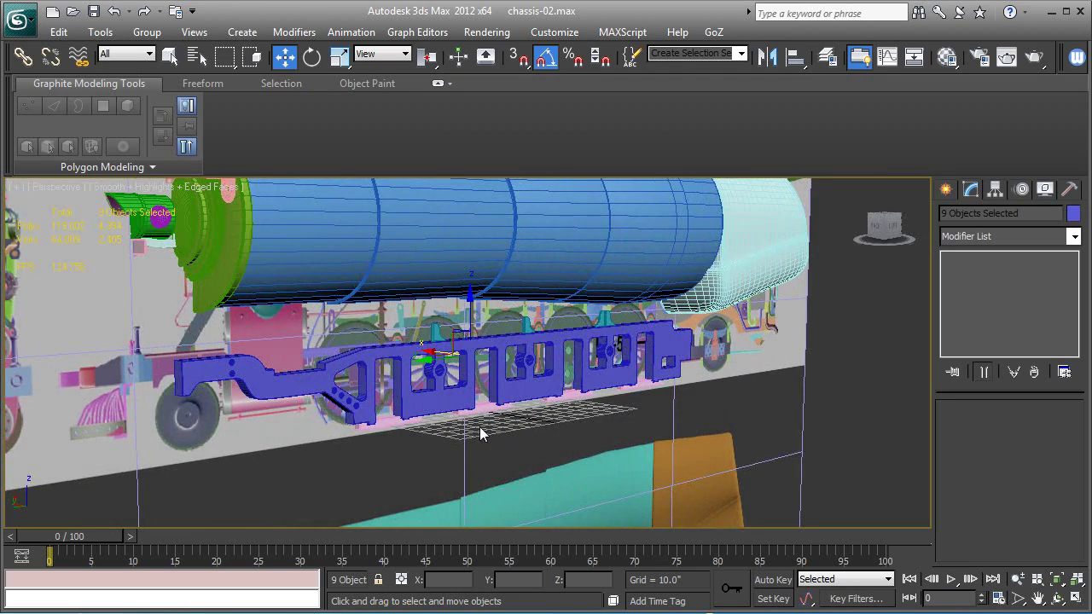
pyautogui.click(97, 18)
# - Freeze the Boiler layer and highlight the Chassis layer in the layer manager
pyautogui.moveTo(407, 264); pyautogui.dragTo(517, 354, button='middle')
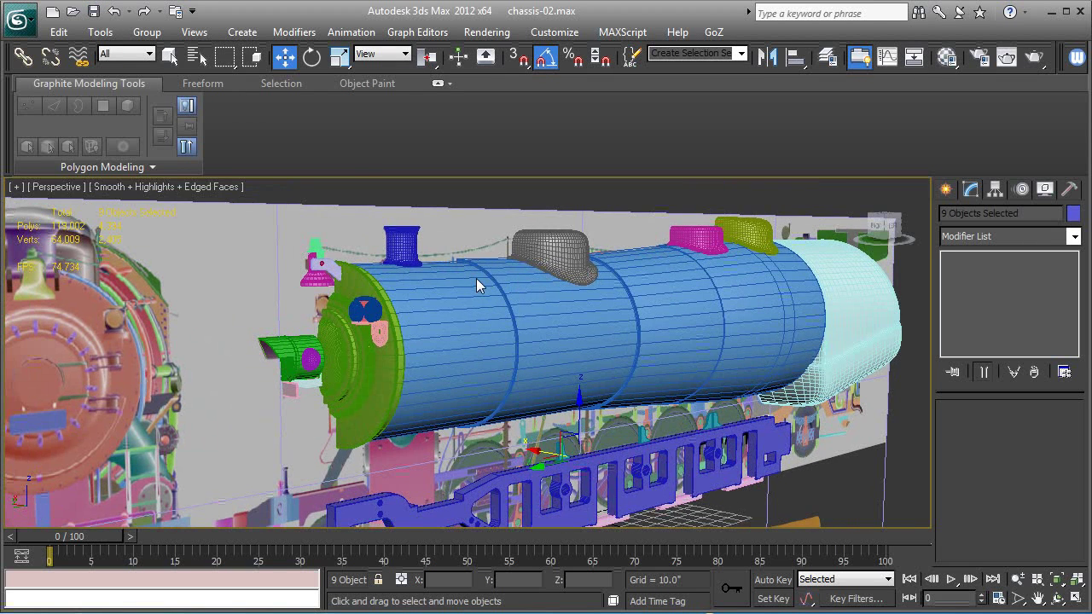
pyautogui.moveTo(476, 278); pyautogui.dragTo(495, 255, button='middle')
pyautogui.scroll(-3, 496, 255)
pyautogui.moveTo(481, 336); pyautogui.dragTo(495, 316, button='middle')
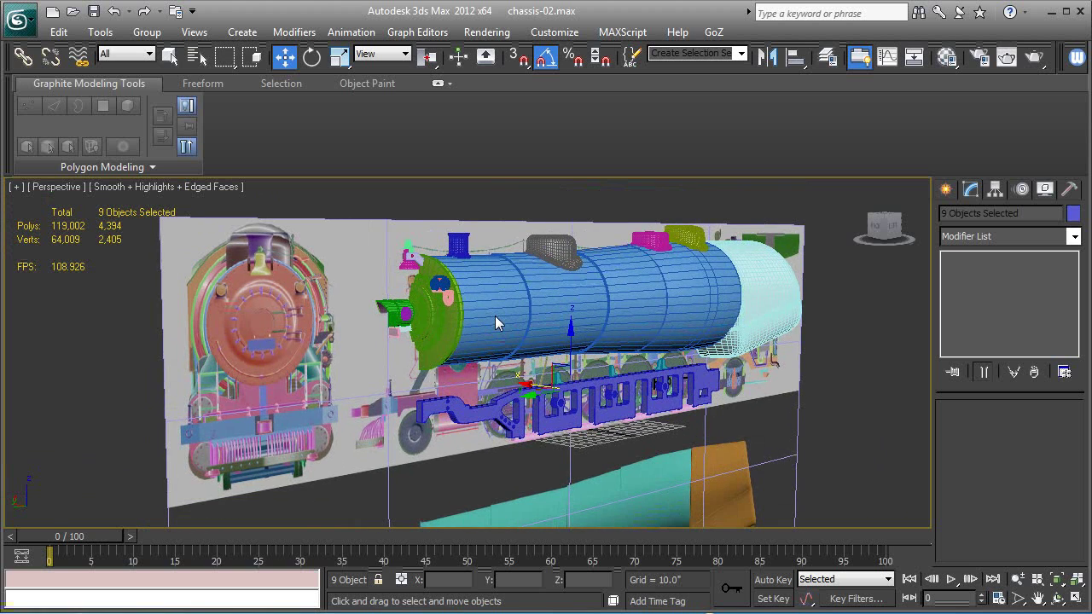
pyautogui.moveTo(434, 331)
pyautogui.mouseDown(button='middle')
pyautogui.moveTo(434, 371)
pyautogui.moveTo(443, 295)
pyautogui.moveTo(430, 321)
pyautogui.mouseUp(button='middle')
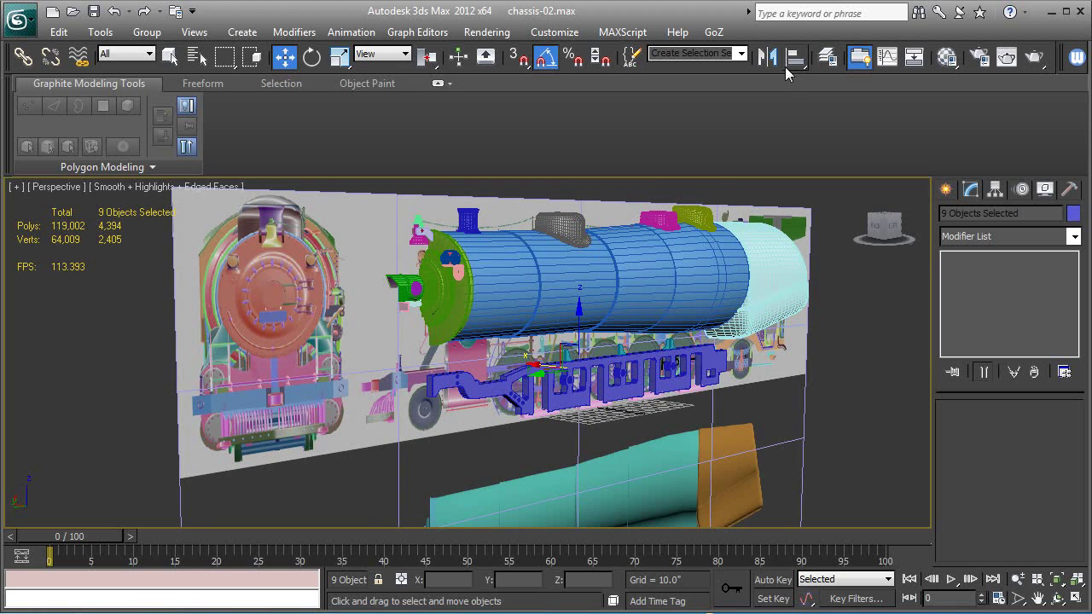
pyautogui.click(828, 56)
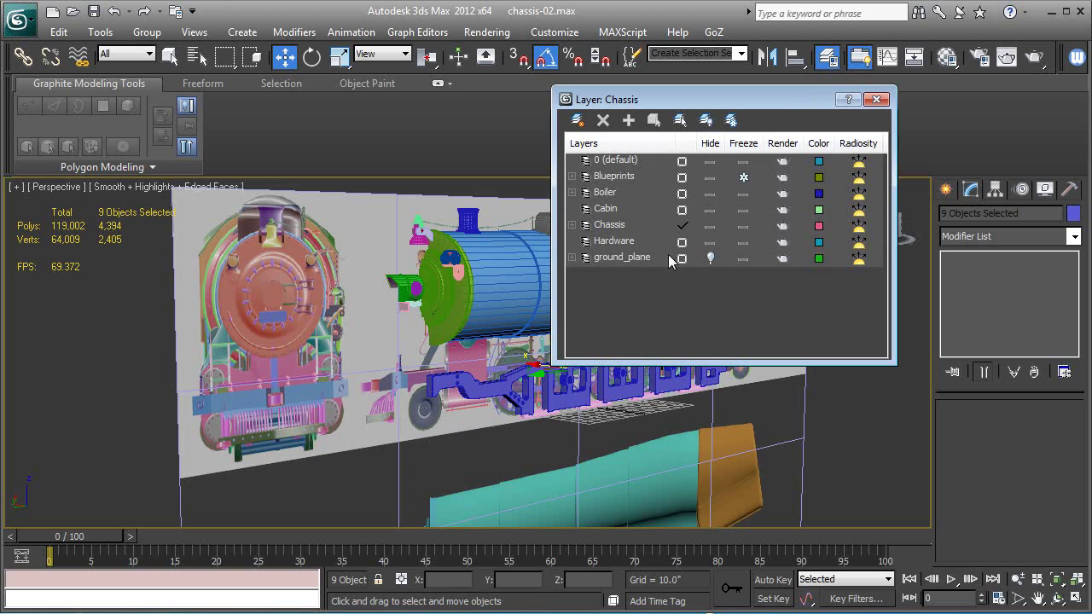
pyautogui.click(743, 193)
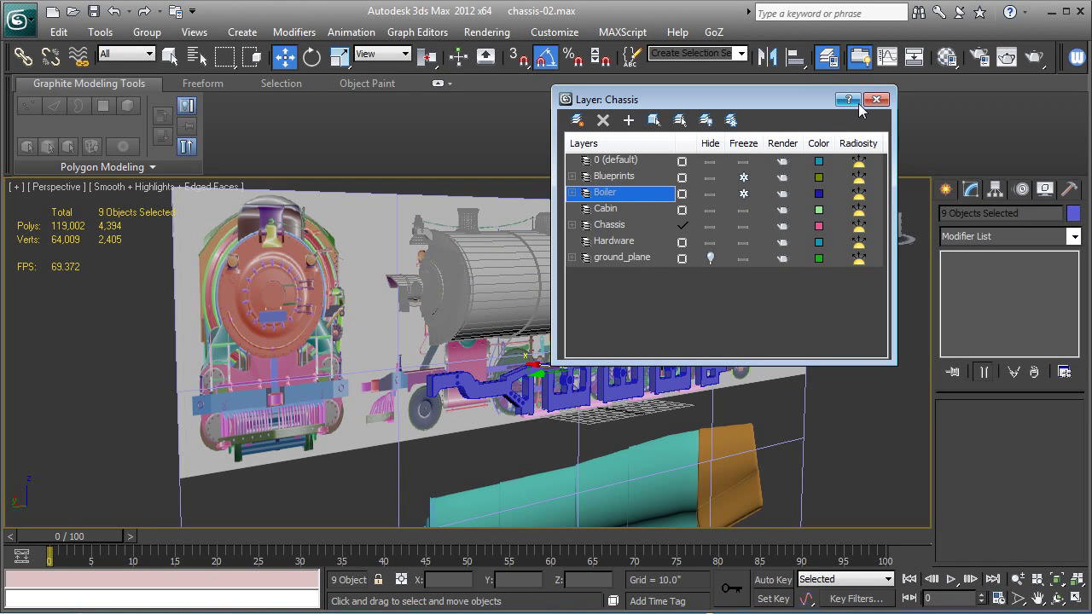
pyautogui.moveTo(822, 106); pyautogui.dragTo(1016, 343)
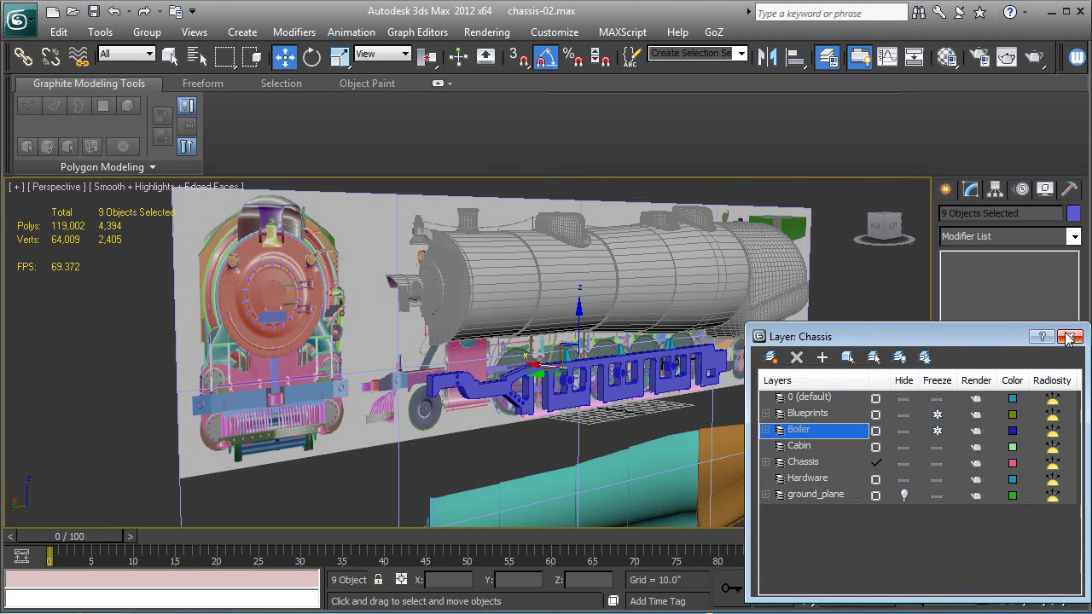
pyautogui.click(807, 464)
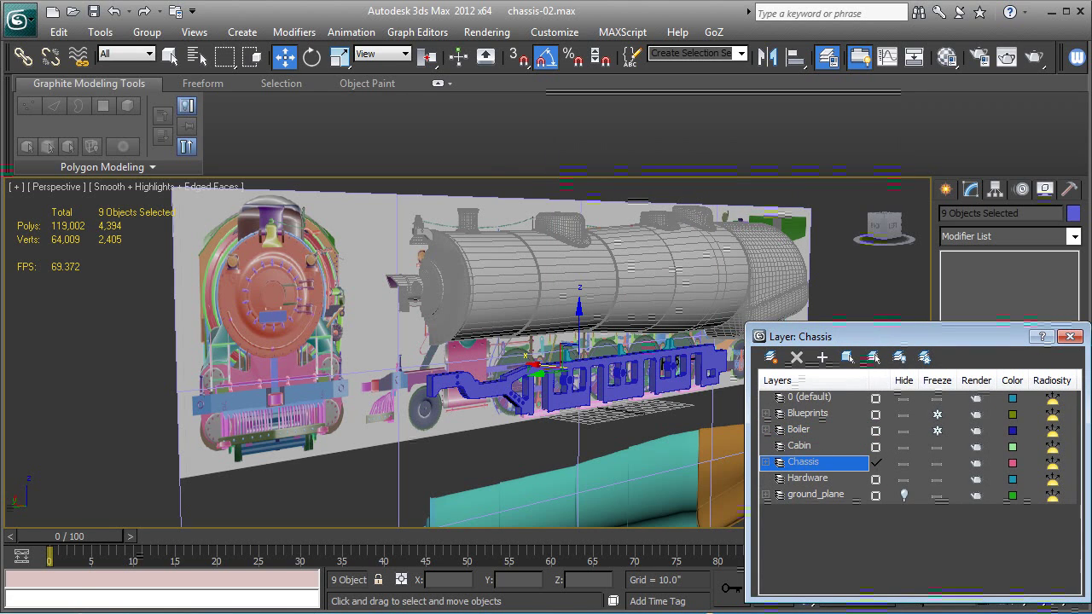
pyautogui.click(1070, 337)
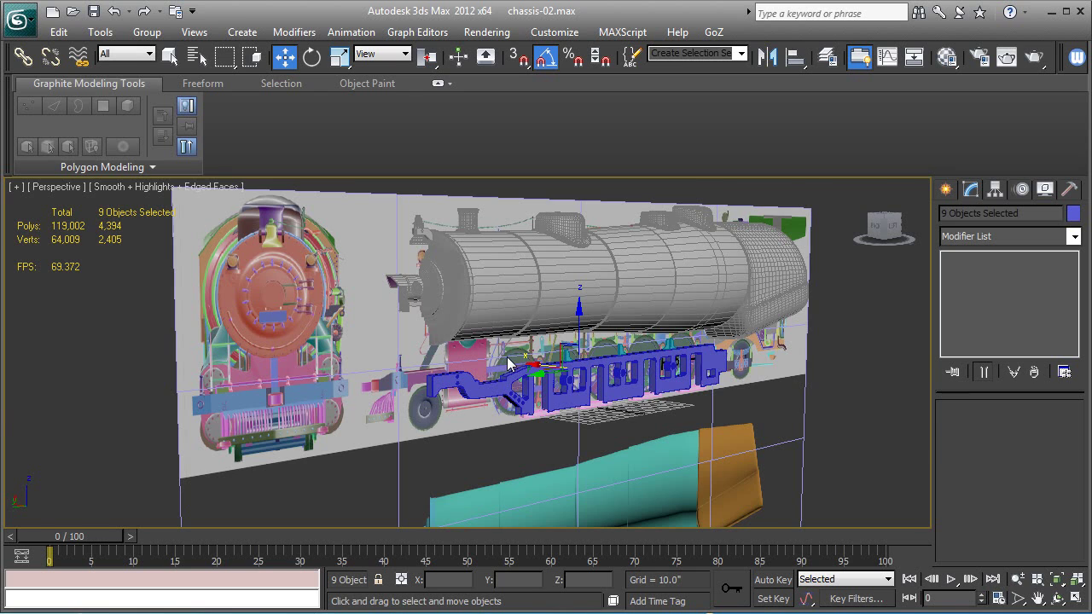
# - In the wireframe Top view, draw a rectangle spline about 37 by 47 inches between the inner edges of the two frames' front ends
pyautogui.press('t')
pyautogui.scroll(-4, 567, 393)
pyautogui.moveTo(557, 381); pyautogui.dragTo(536, 390, button='middle')
pyautogui.moveTo(512, 289); pyautogui.dragTo(541, 370, button='middle')
pyautogui.scroll(6, 541, 370)
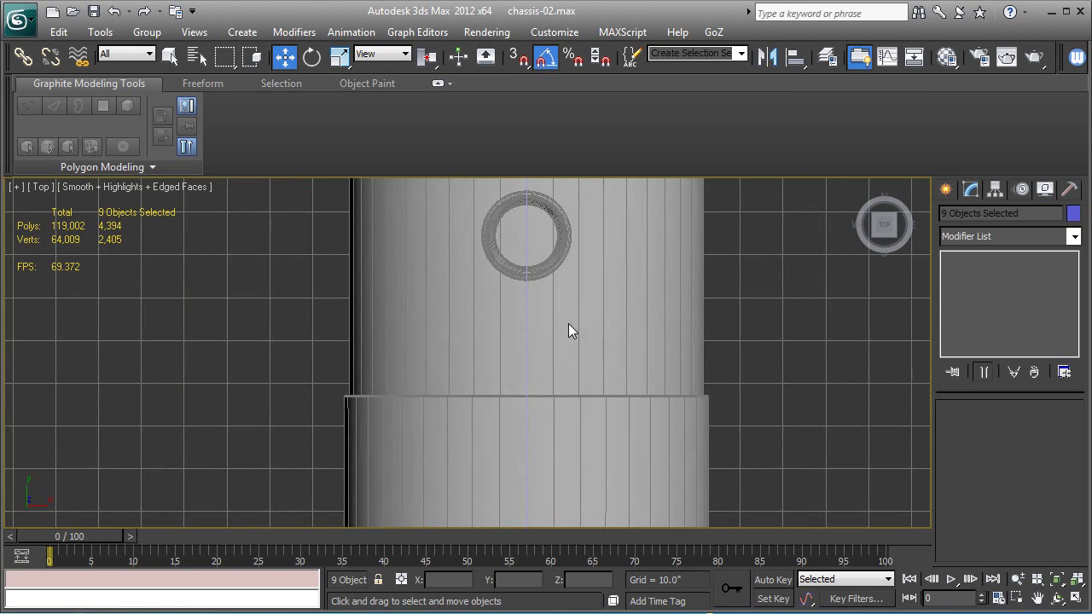
pyautogui.scroll(-6, 568, 332)
pyautogui.moveTo(549, 443); pyautogui.dragTo(551, 468, button='middle')
pyautogui.press('F3')
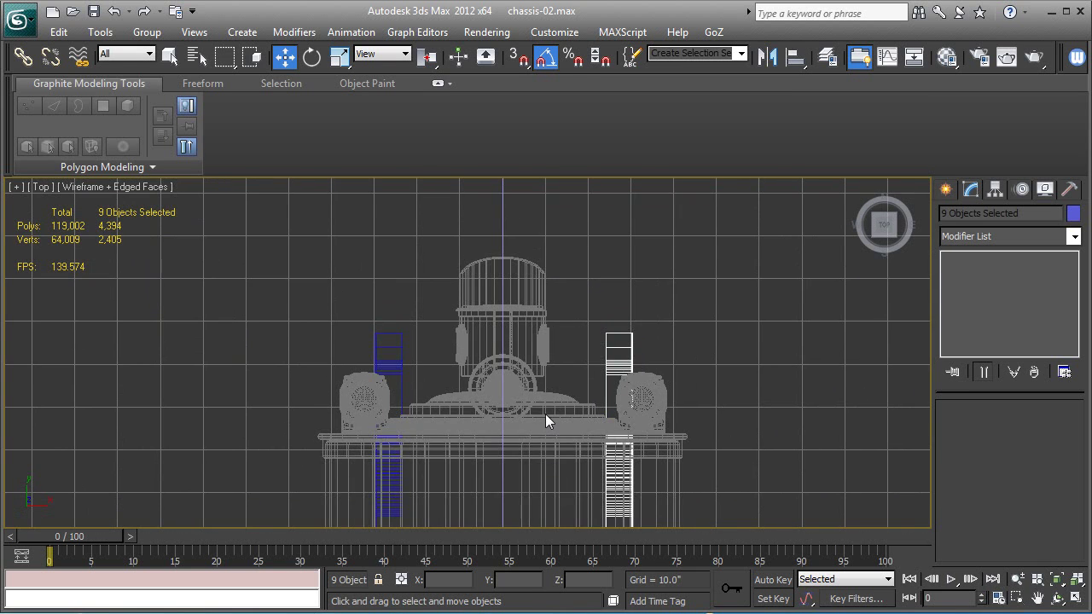
pyautogui.press('F3')
pyautogui.scroll(2, 545, 414)
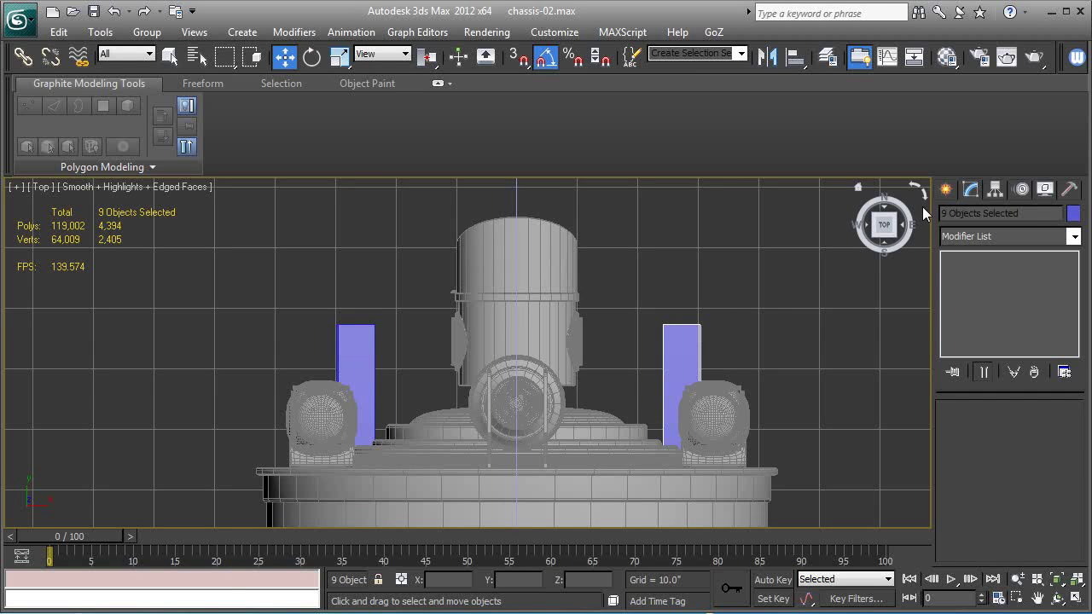
pyautogui.click(946, 189)
pyautogui.click(1022, 315)
pyautogui.moveTo(777, 417); pyautogui.dragTo(670, 347, button='middle')
pyautogui.press('F3')
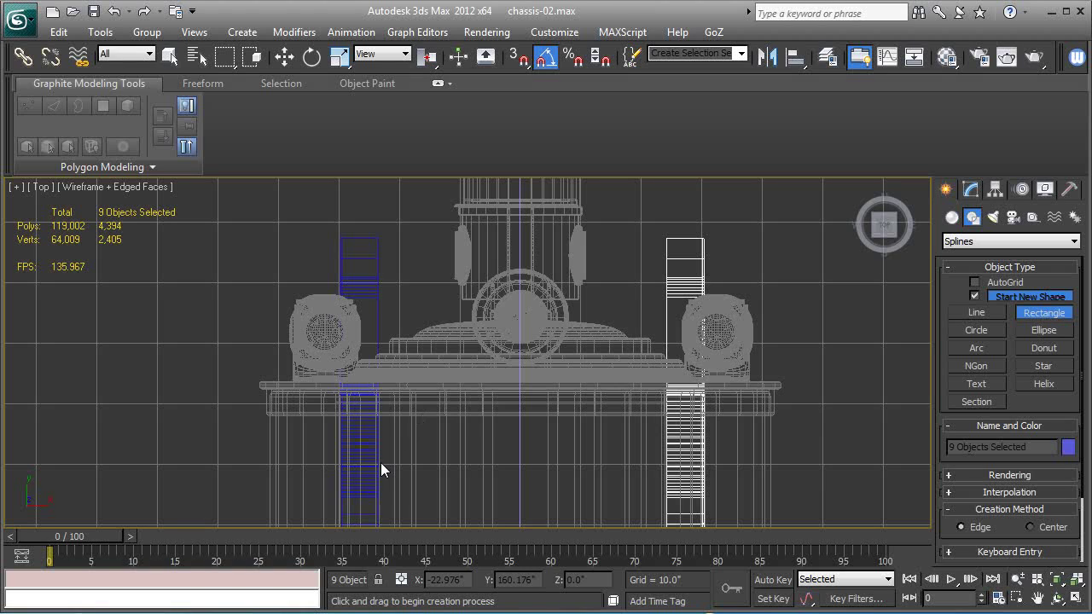
pyautogui.moveTo(379, 463); pyautogui.dragTo(665, 237)
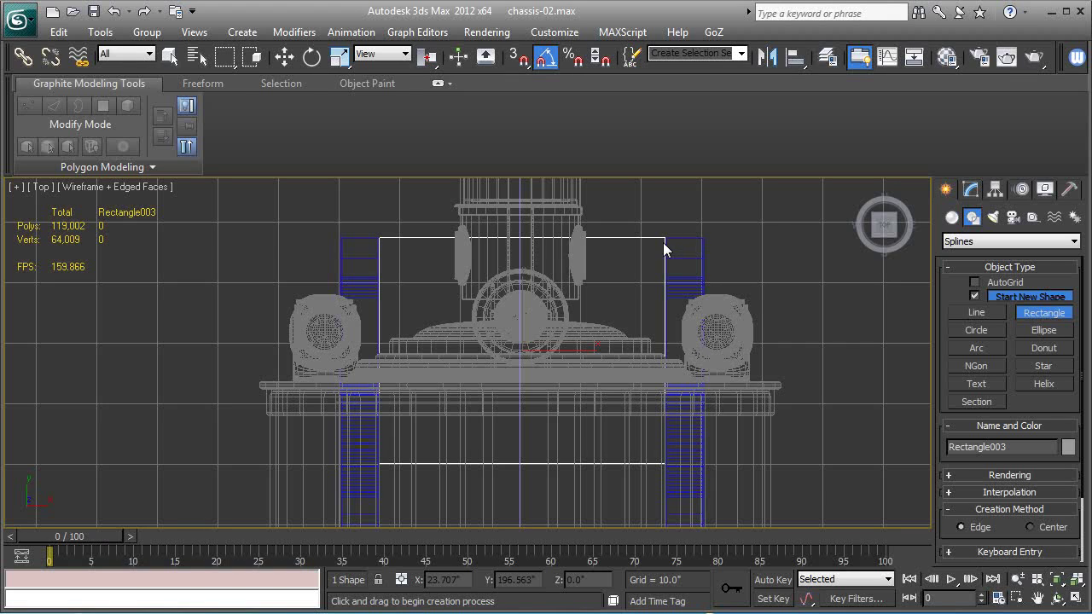
# - Draw a smaller rectangle overlapping the first one's front edge and a long, thin rectangle across the front, wider than both frames
pyautogui.moveTo(654, 345); pyautogui.dragTo(629, 432, button='middle')
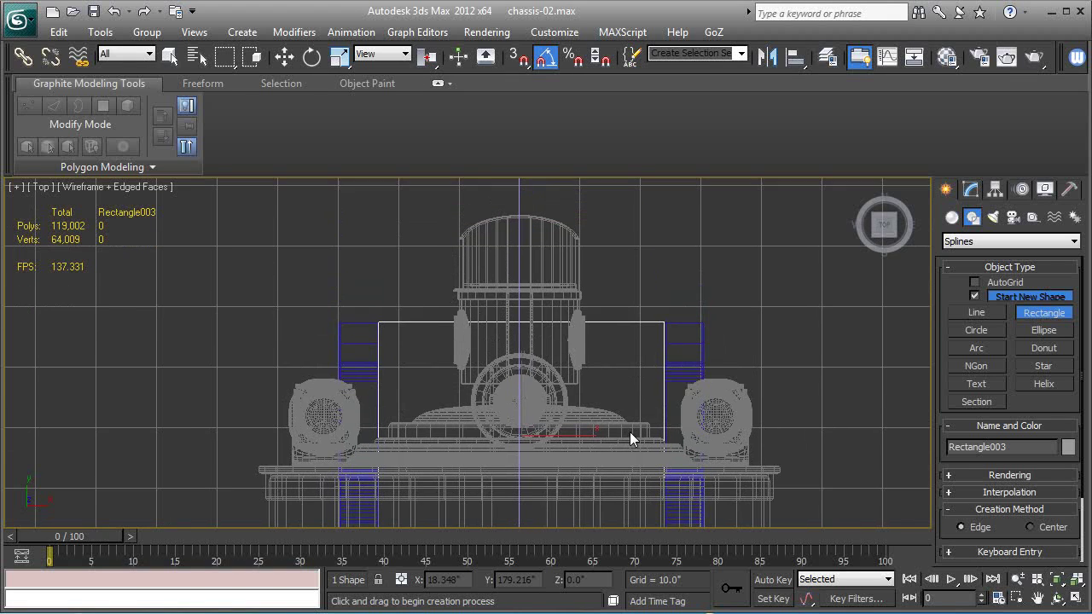
pyautogui.moveTo(427, 339); pyautogui.dragTo(619, 296)
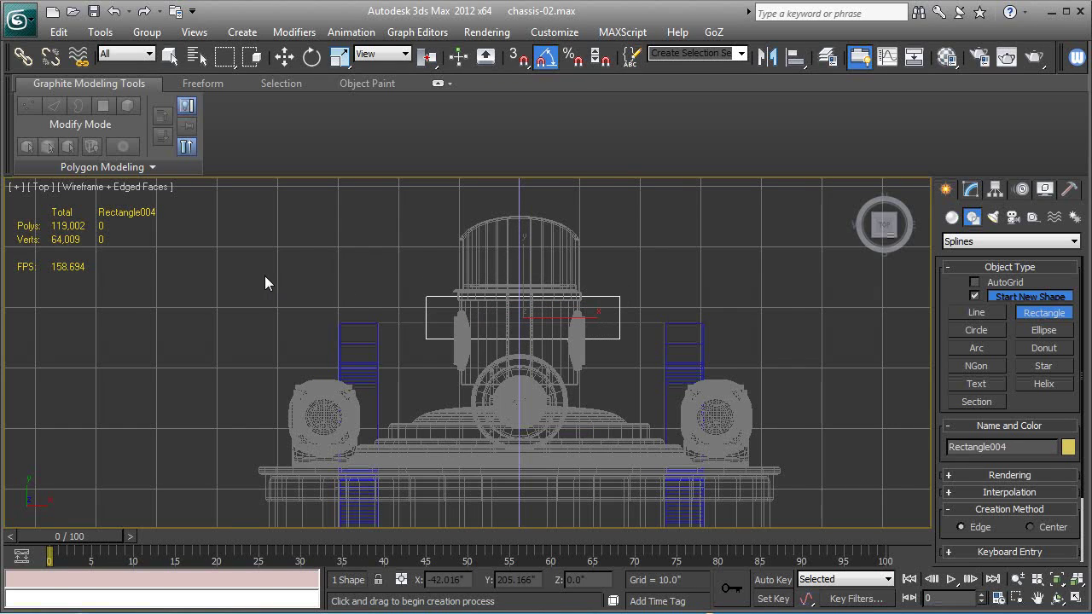
pyautogui.moveTo(263, 278); pyautogui.dragTo(779, 299)
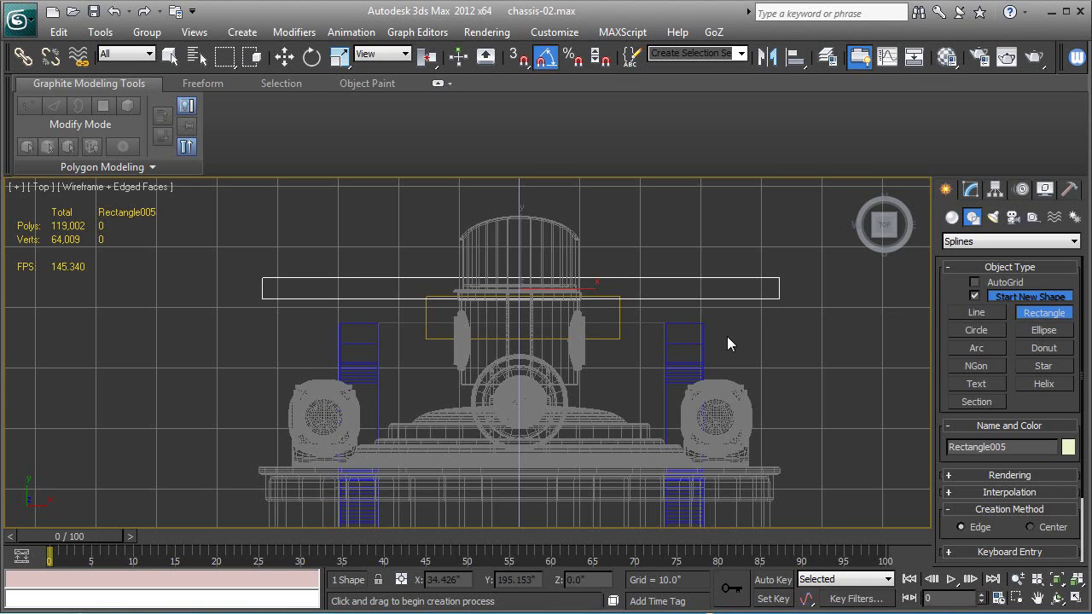
# - Select the three new rectangles and isolate them in the Perspective view
pyautogui.click(284, 56)
pyautogui.click(407, 325)
pyautogui.keyDown('ctrl'); pyautogui.click(427, 326); pyautogui.keyUp('ctrl')
pyautogui.keyDown('ctrl'); pyautogui.click(403, 300); pyautogui.keyUp('ctrl')
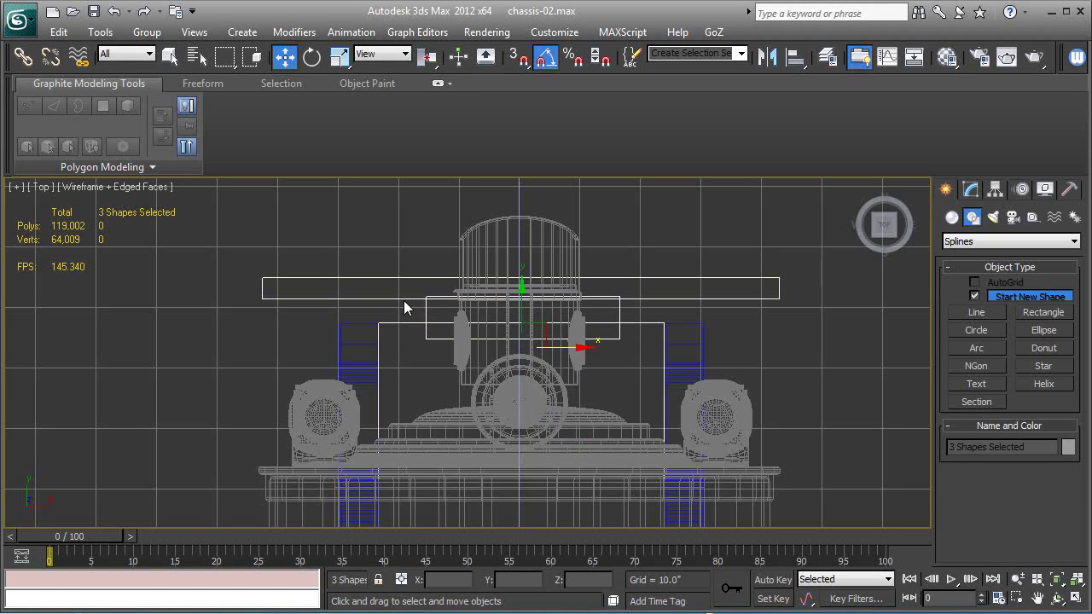
pyautogui.hotkey('alt', 'q')
pyautogui.press('p')
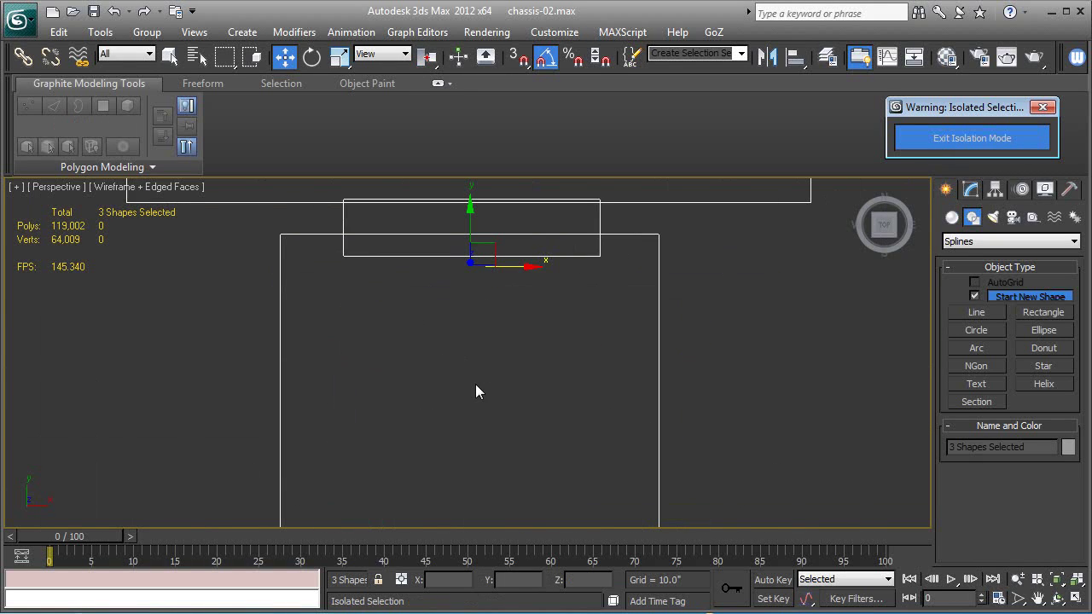
# - Convert the large rectangle between the frames to an Editable Spline
pyautogui.keyDown('alt'); pyautogui.moveTo(499, 437); pyautogui.dragTo(585, 377, button='middle'); pyautogui.keyUp('alt')
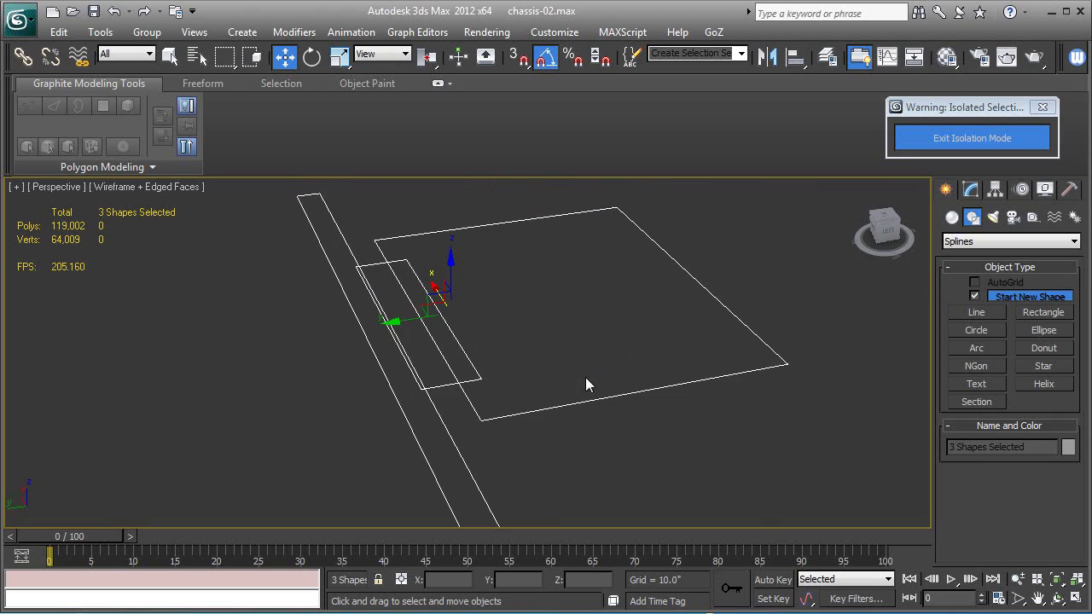
pyautogui.click(767, 303)
pyautogui.click(749, 332)
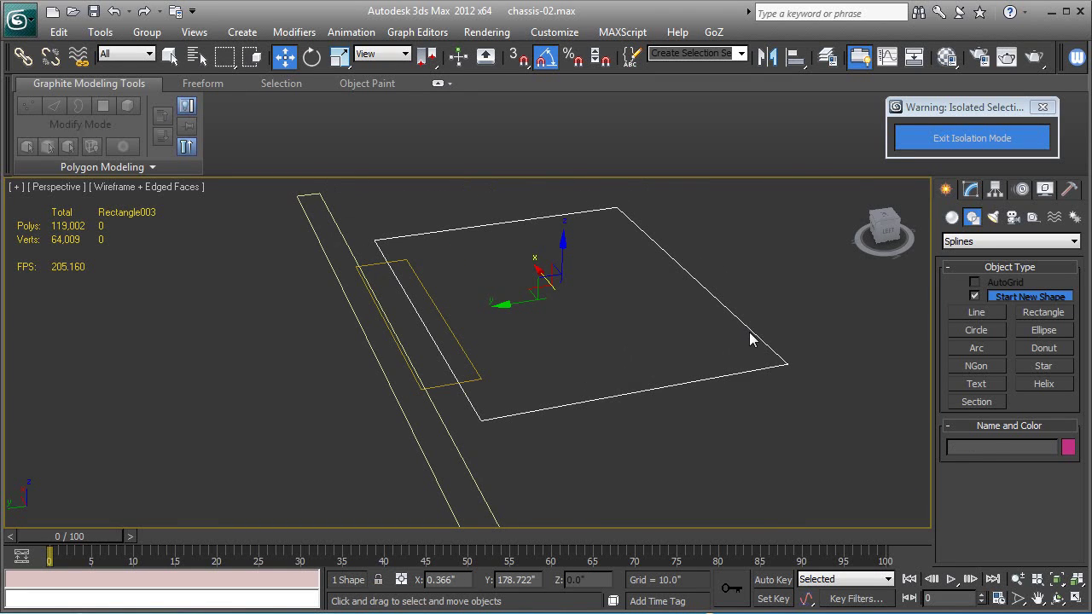
pyautogui.click(970, 189)
pyautogui.rightClick(976, 261)
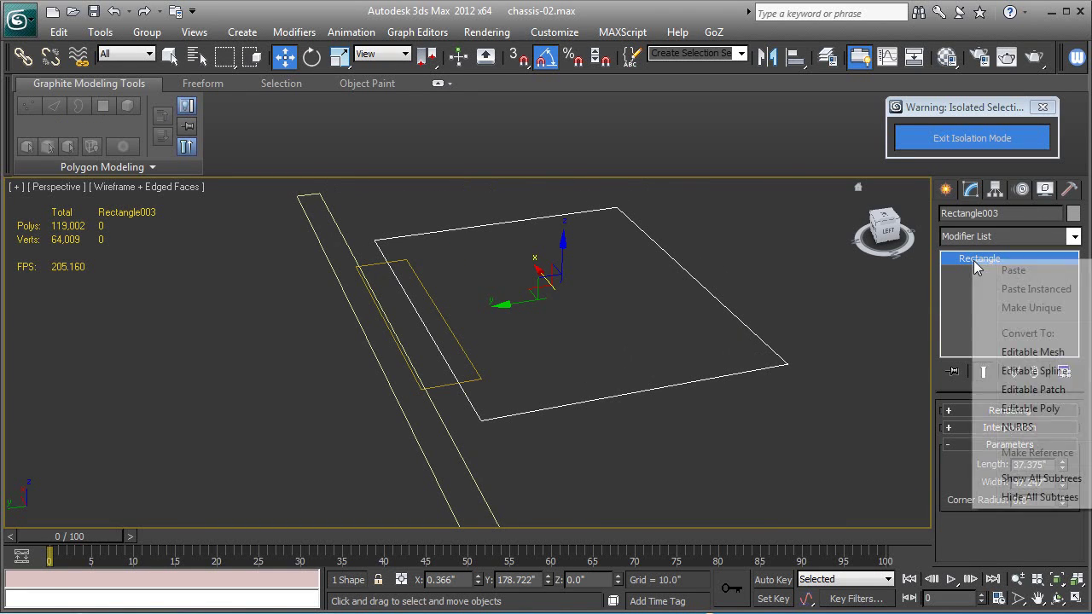
pyautogui.click(1017, 375)
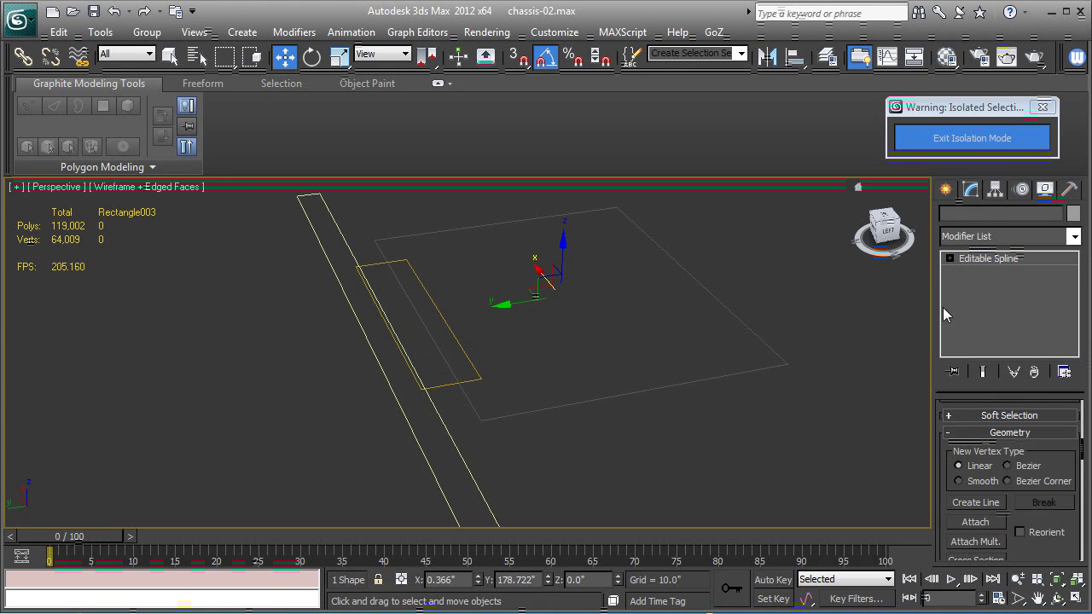
# - Attach the small rectangle and the long, thin rectangle to the large editable spline
pyautogui.click(950, 258)
pyautogui.click(973, 522)
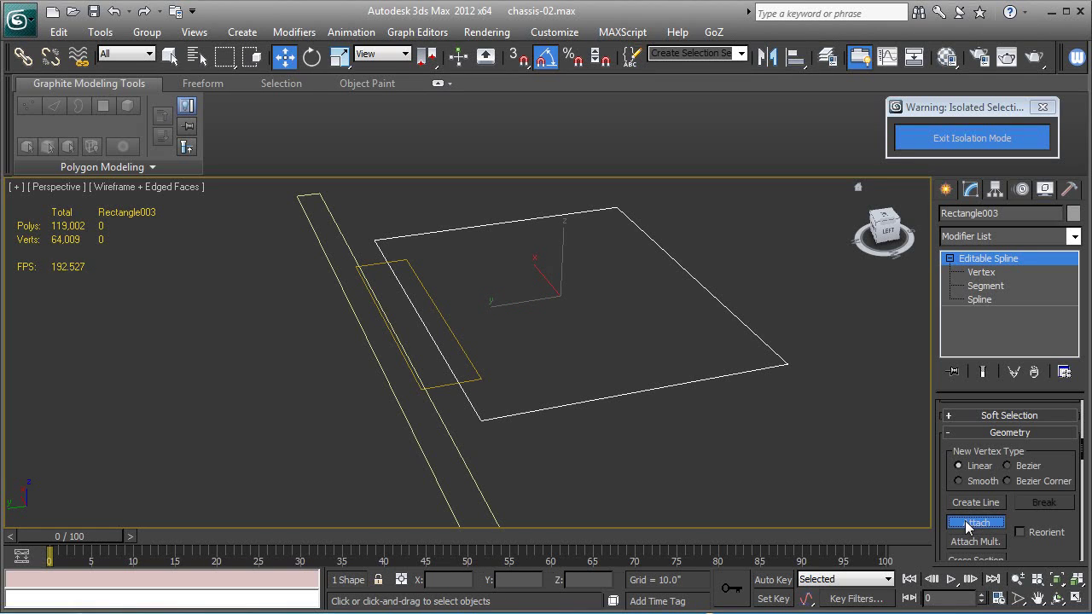
pyautogui.click(448, 383)
pyautogui.click(441, 419)
pyautogui.moveTo(654, 425); pyautogui.dragTo(664, 404, button='middle')
pyautogui.click(972, 521)
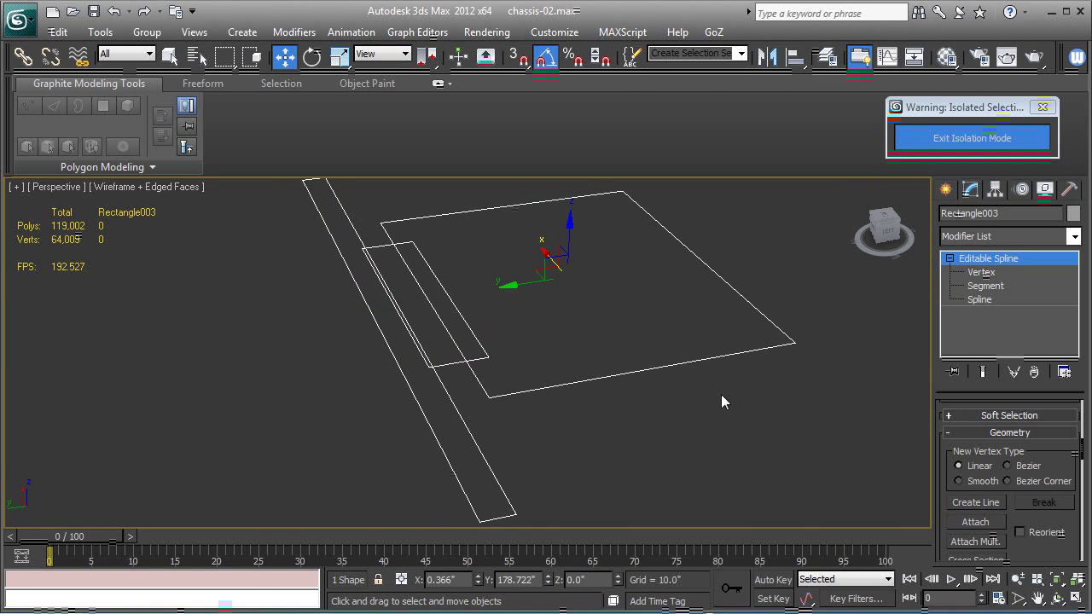
# - Merge the large rectangle spline with the small rectangle and the long, thin rectangle using a Boolean union
pyautogui.scroll(-10, 1017, 470)
pyautogui.scroll(-3, 1006, 493)
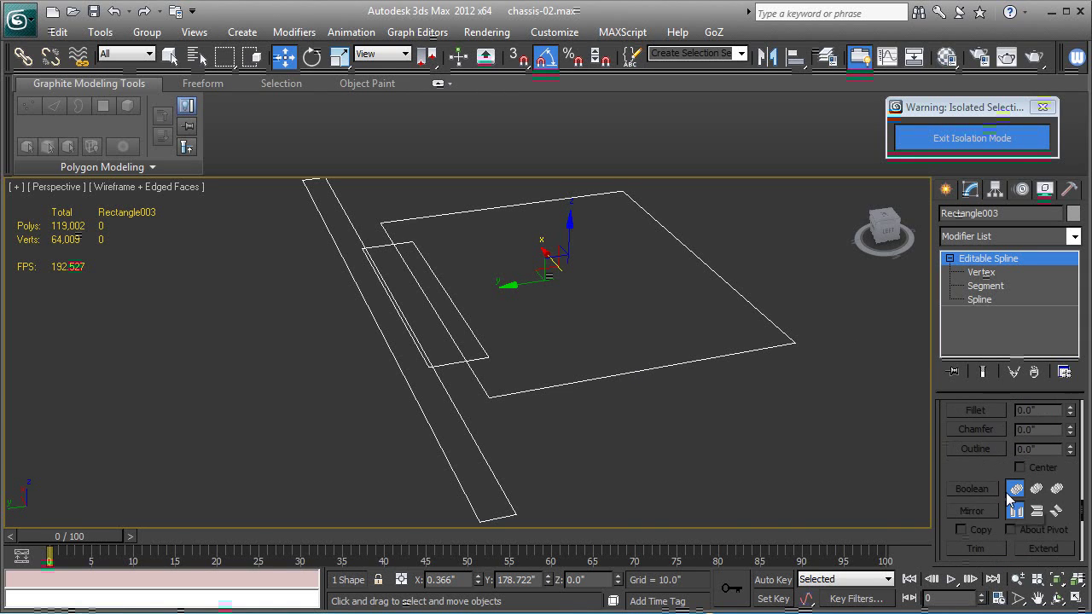
pyautogui.click(986, 286)
pyautogui.click(982, 299)
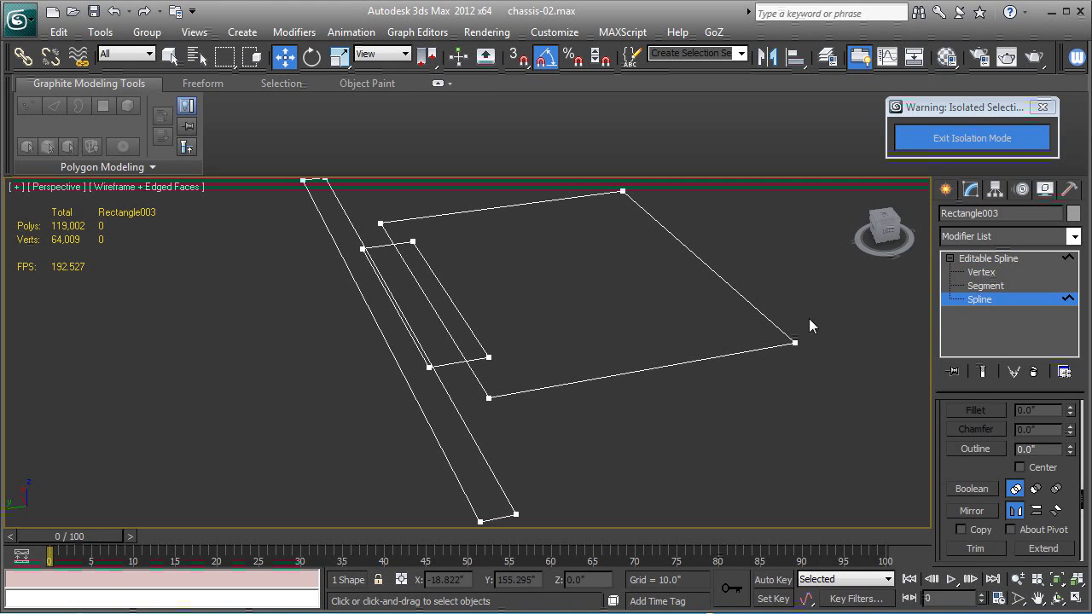
pyautogui.click(770, 322)
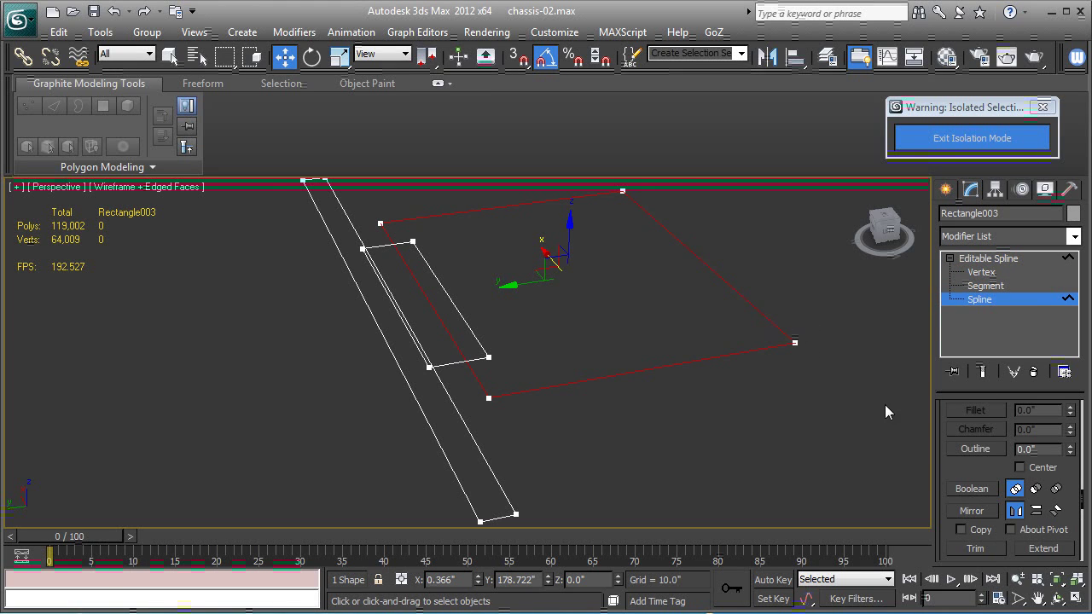
pyautogui.click(971, 489)
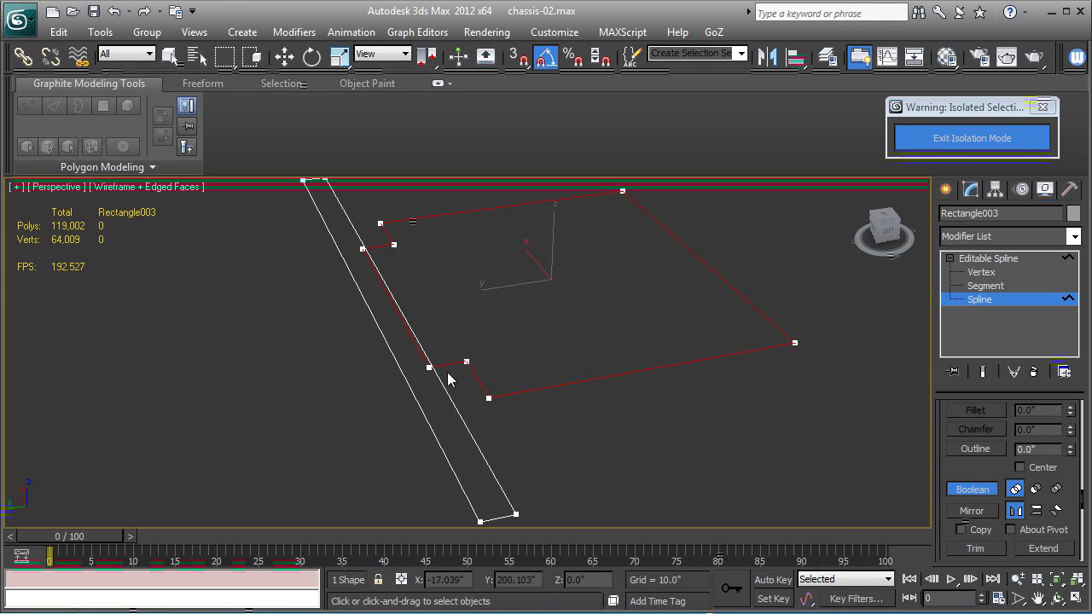
pyautogui.click(457, 409)
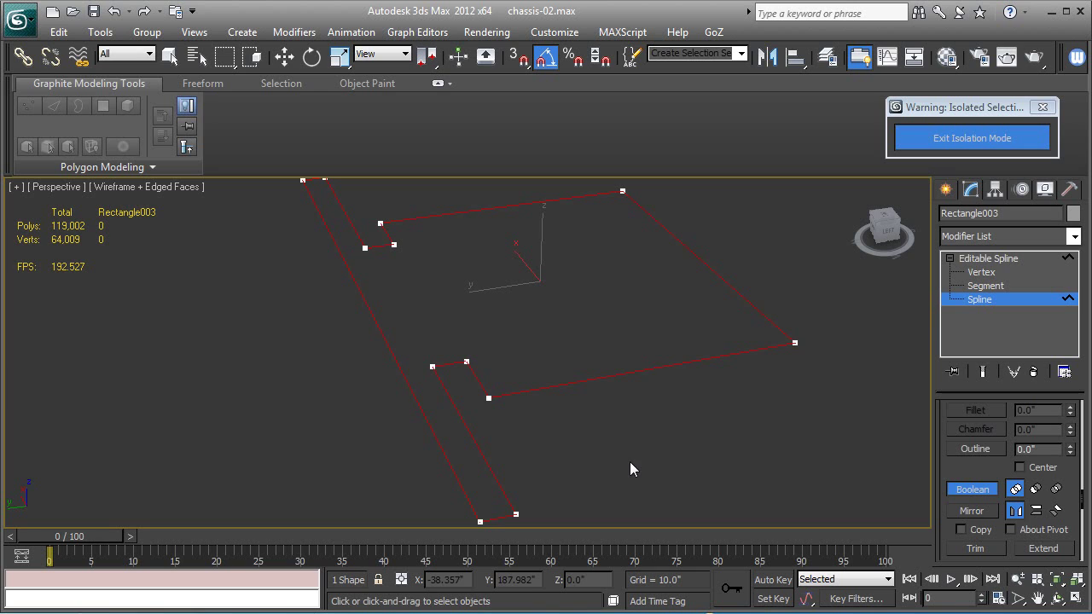
pyautogui.click(982, 489)
pyautogui.moveTo(589, 481); pyautogui.dragTo(567, 432, button='middle')
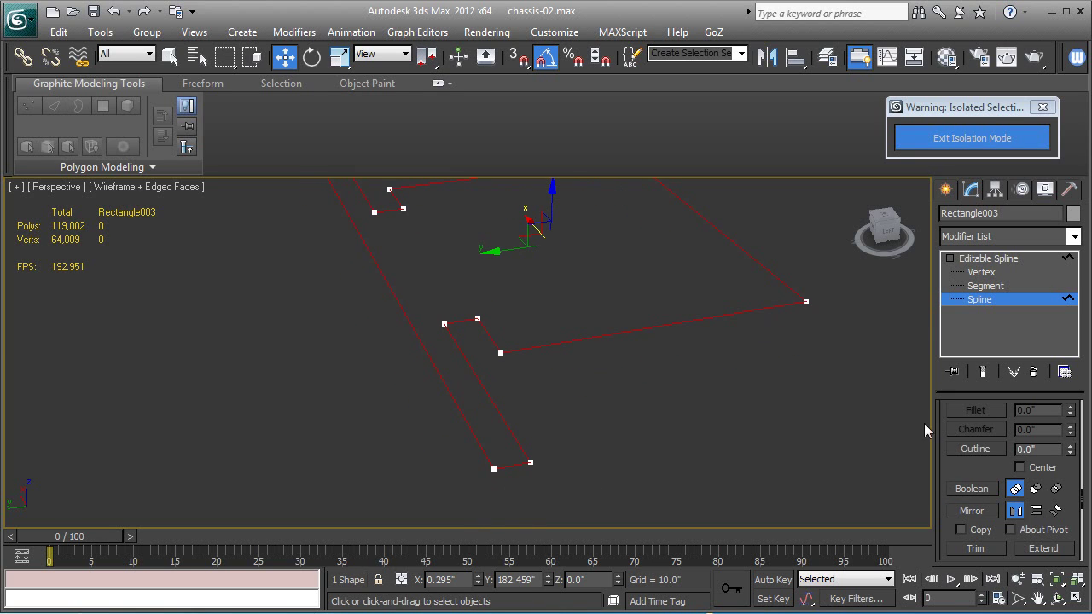
# - Fillet the inner corner vertices at both ends of the long crossbar so the ends are fully rounded toward its front edge
pyautogui.scroll(15, 965, 502)
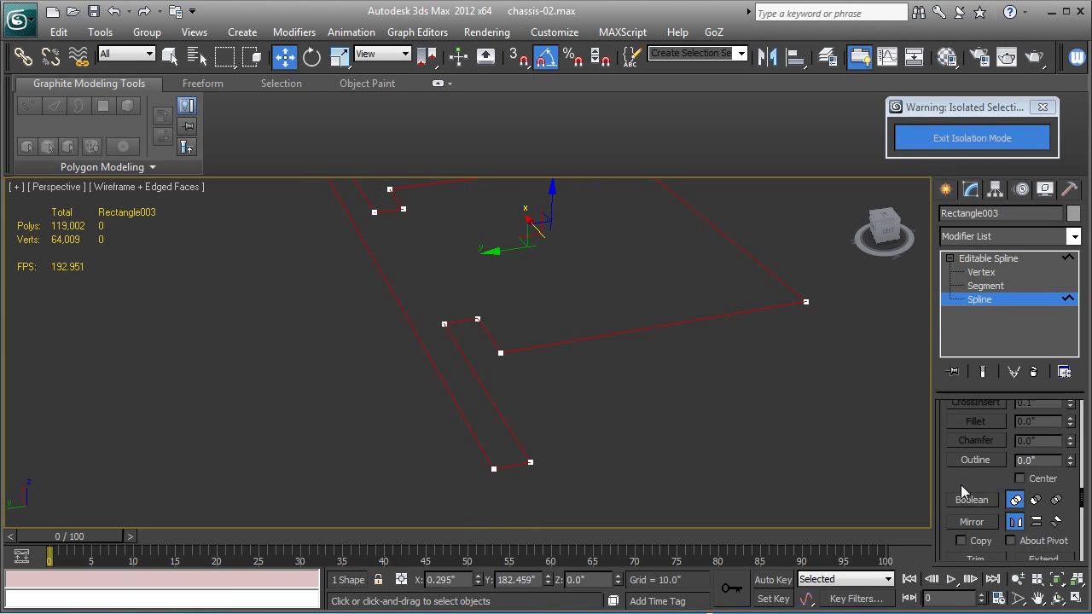
pyautogui.scroll(5, 965, 502)
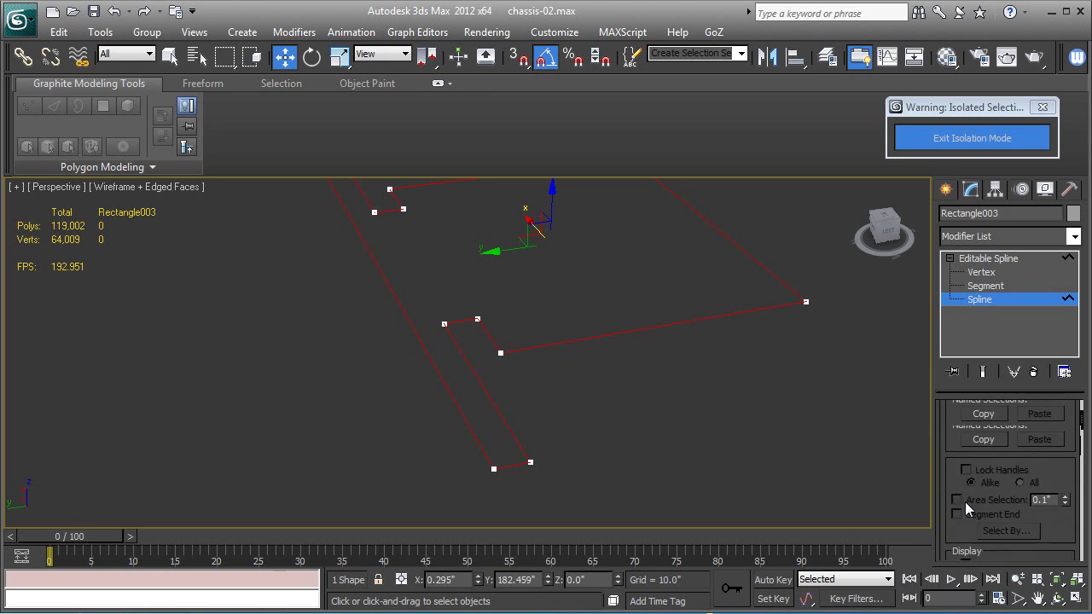
pyautogui.click(973, 275)
pyautogui.moveTo(723, 405); pyautogui.dragTo(715, 445, button='middle')
pyautogui.moveTo(578, 463); pyautogui.dragTo(597, 433, button='middle')
pyautogui.moveTo(576, 477); pyautogui.dragTo(537, 449)
pyautogui.moveTo(551, 395); pyautogui.dragTo(567, 480, button='middle')
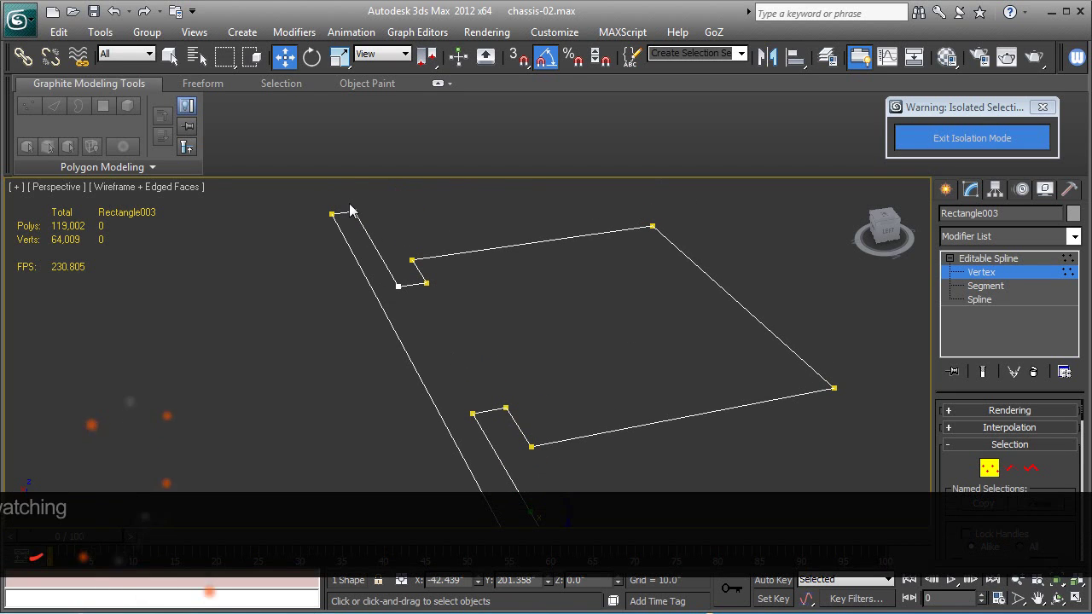
pyautogui.moveTo(377, 222); pyautogui.dragTo(346, 202)
pyautogui.moveTo(821, 492); pyautogui.dragTo(799, 423, button='middle')
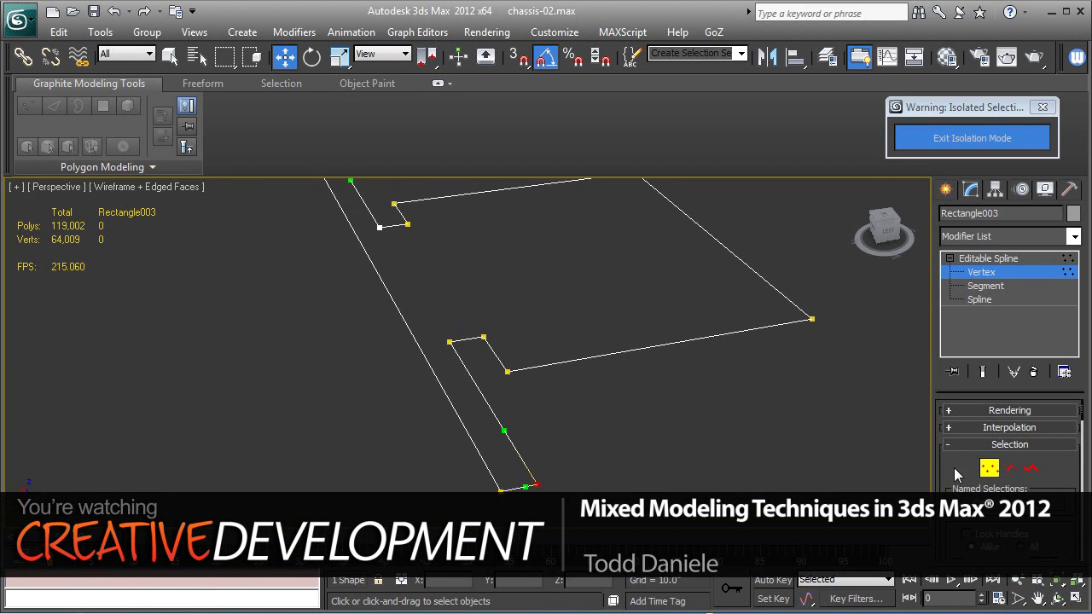
pyautogui.scroll(-6, 950, 468)
pyautogui.scroll(-3, 951, 468)
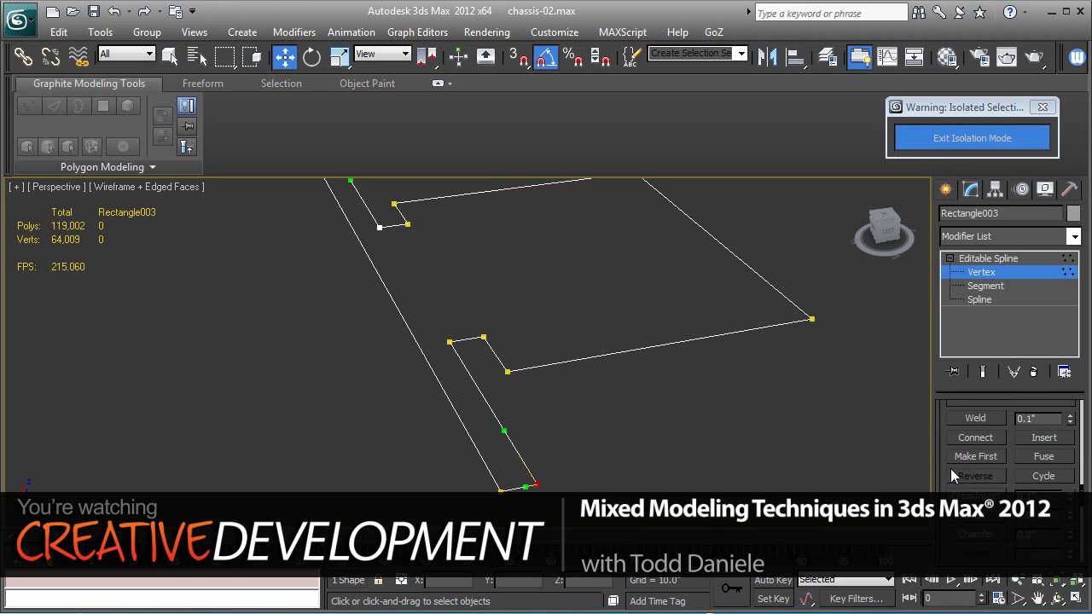
pyautogui.moveTo(1072, 523); pyautogui.dragTo(1077, 515)
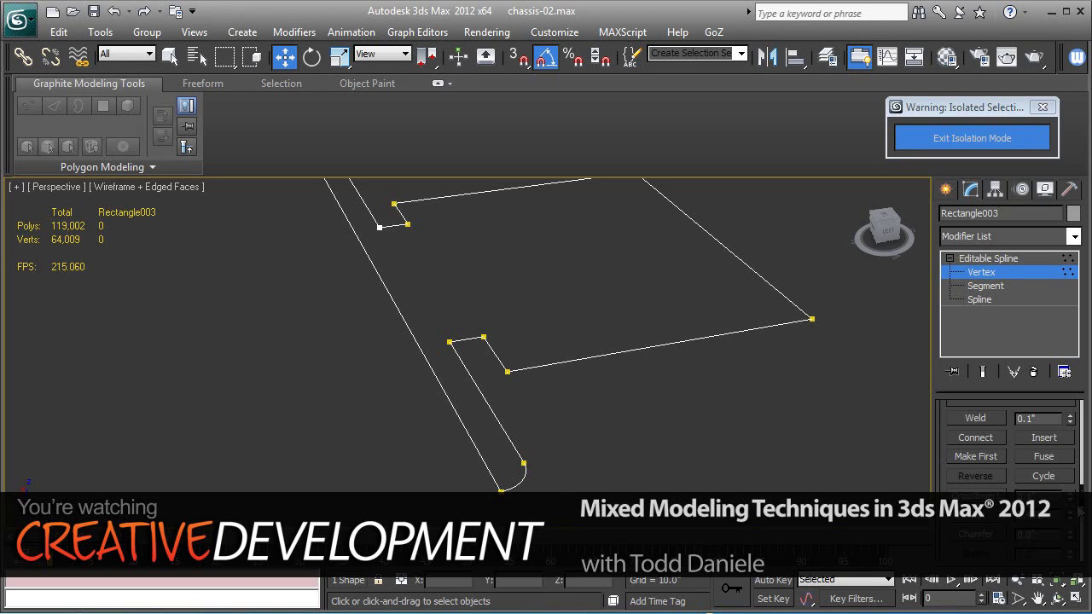
# - Fuse and weld the two overlapping front corner vertices at the near end of the crossbar
pyautogui.keyDown('alt'); pyautogui.moveTo(639, 475); pyautogui.dragTo(349, 435, button='middle'); pyautogui.keyUp('alt')
pyautogui.scroll(6, 981, 478)
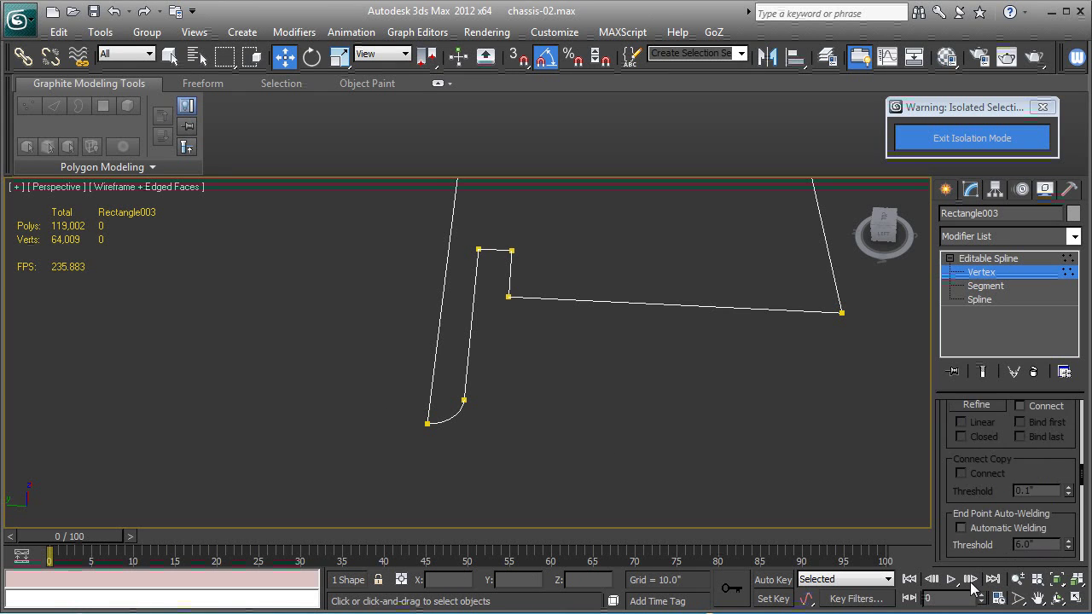
pyautogui.moveTo(366, 395); pyautogui.dragTo(440, 445)
pyautogui.moveTo(962, 531); pyautogui.dragTo(970, 467)
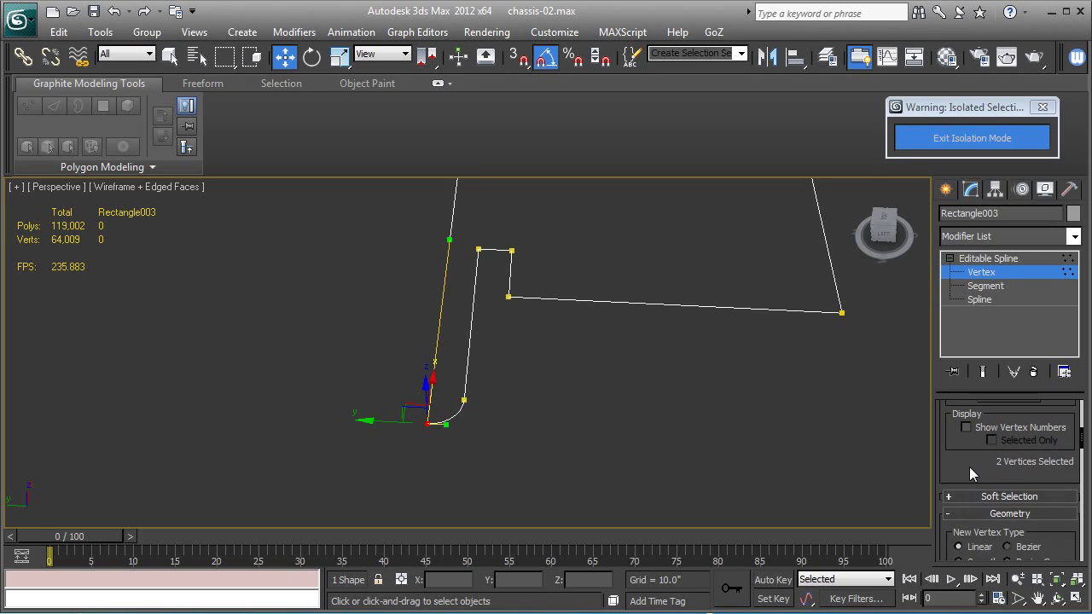
pyautogui.scroll(-5, 947, 469)
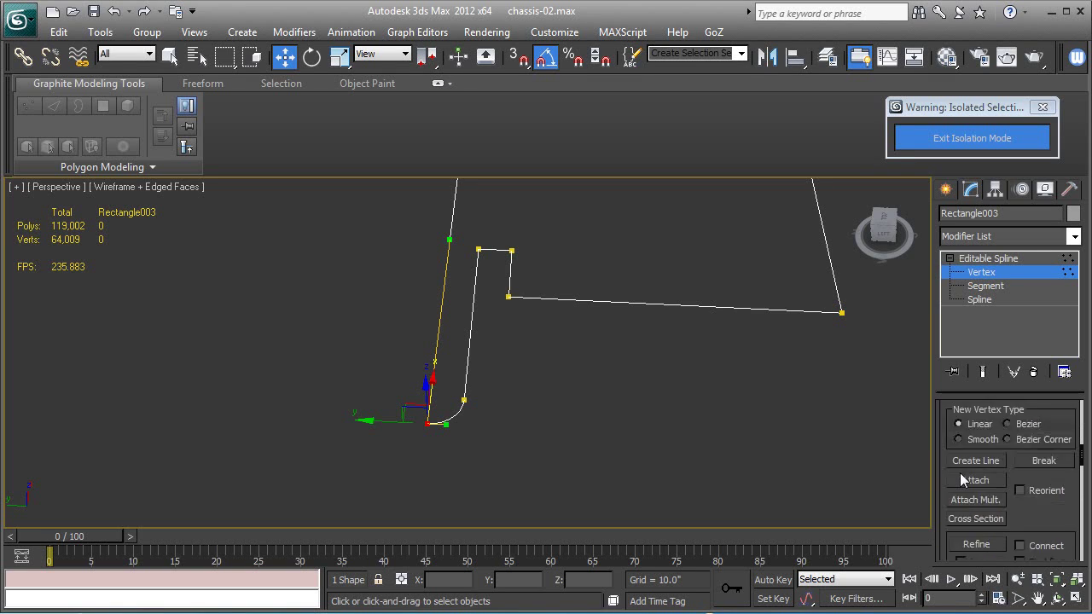
pyautogui.scroll(-3, 960, 472)
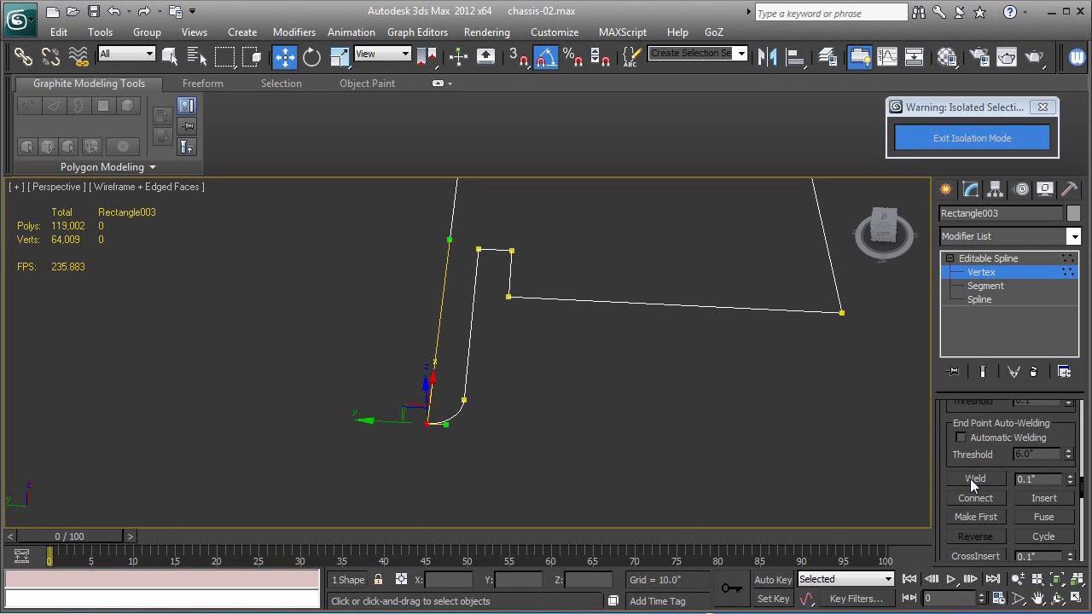
pyautogui.click(1034, 514)
pyautogui.click(985, 483)
pyautogui.moveTo(550, 362); pyautogui.dragTo(537, 440, button='middle')
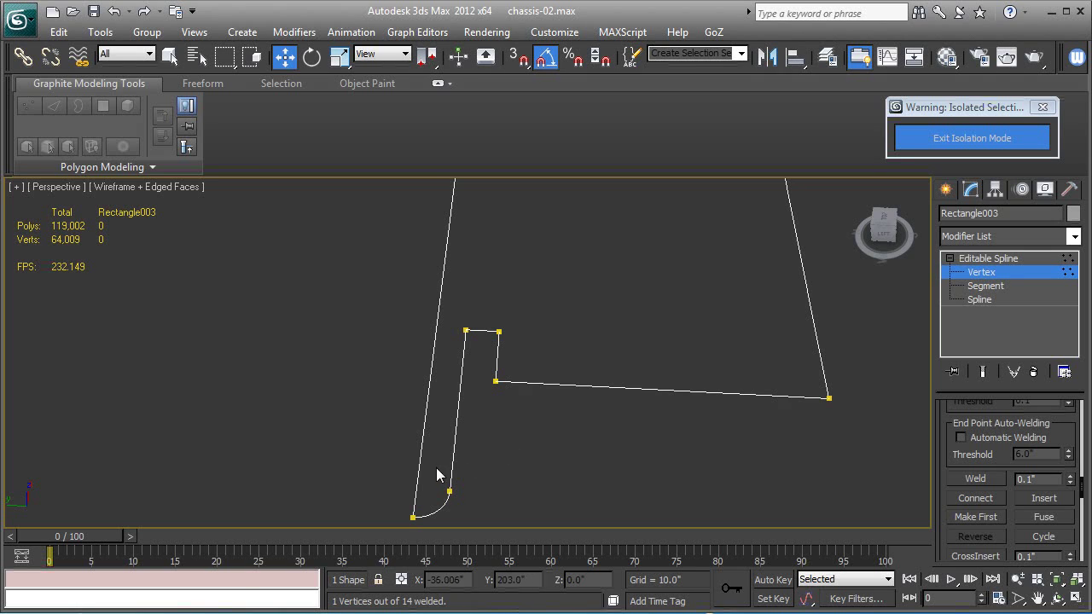
# - Fuse and weld the two overlapping front corner vertices at the crossbar's opposite end
pyautogui.scroll(10, 955, 540)
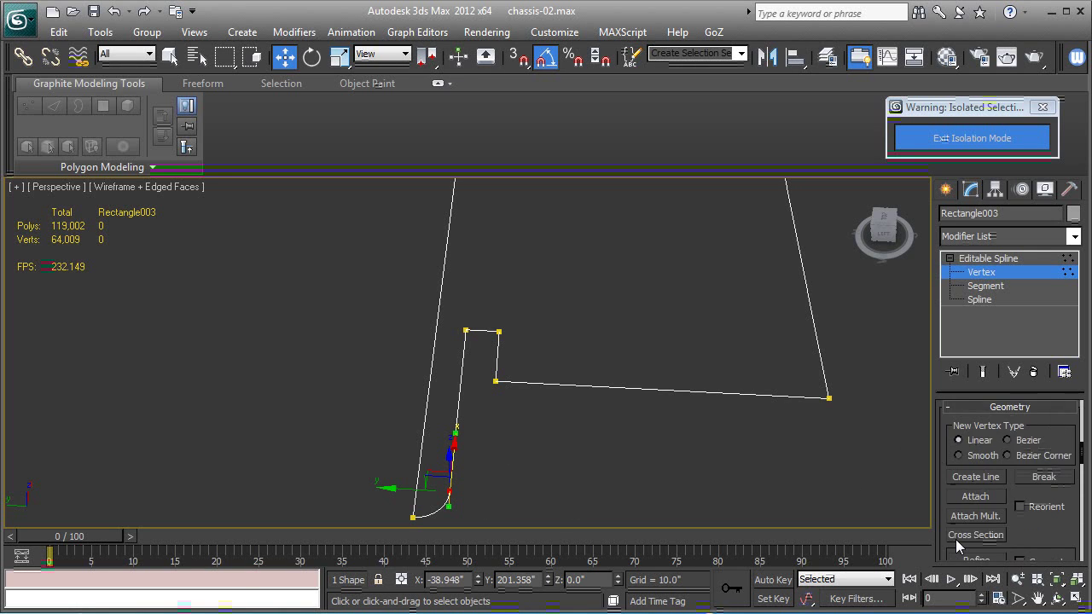
pyautogui.moveTo(549, 363); pyautogui.dragTo(554, 455, button='middle')
pyautogui.moveTo(492, 325); pyautogui.dragTo(520, 463, button='middle')
pyautogui.moveTo(455, 225); pyautogui.dragTo(514, 269)
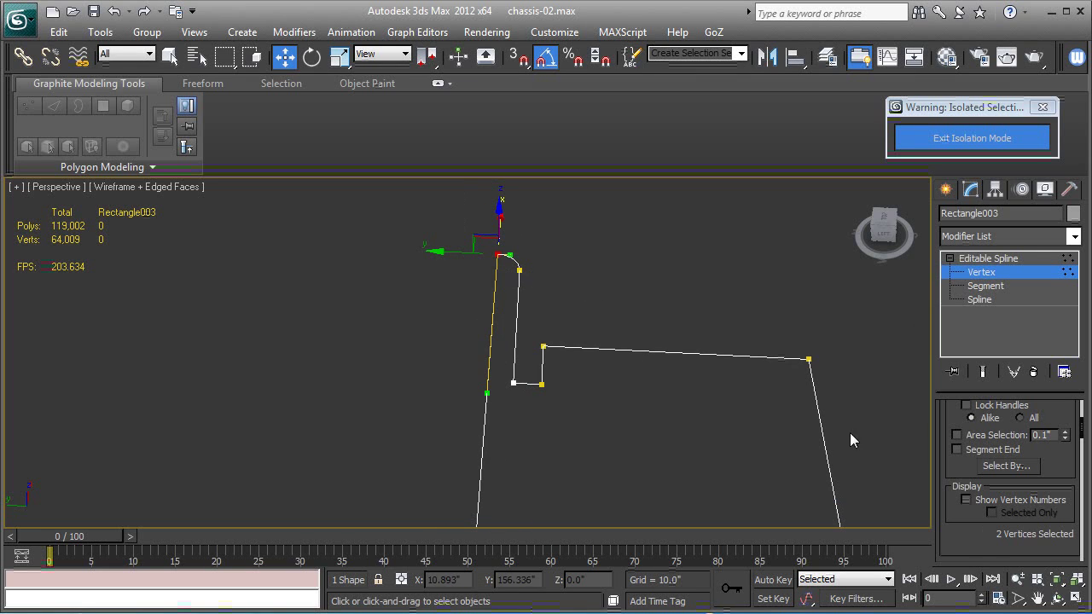
pyautogui.scroll(-1, 970, 516)
pyautogui.scroll(-9, 971, 476)
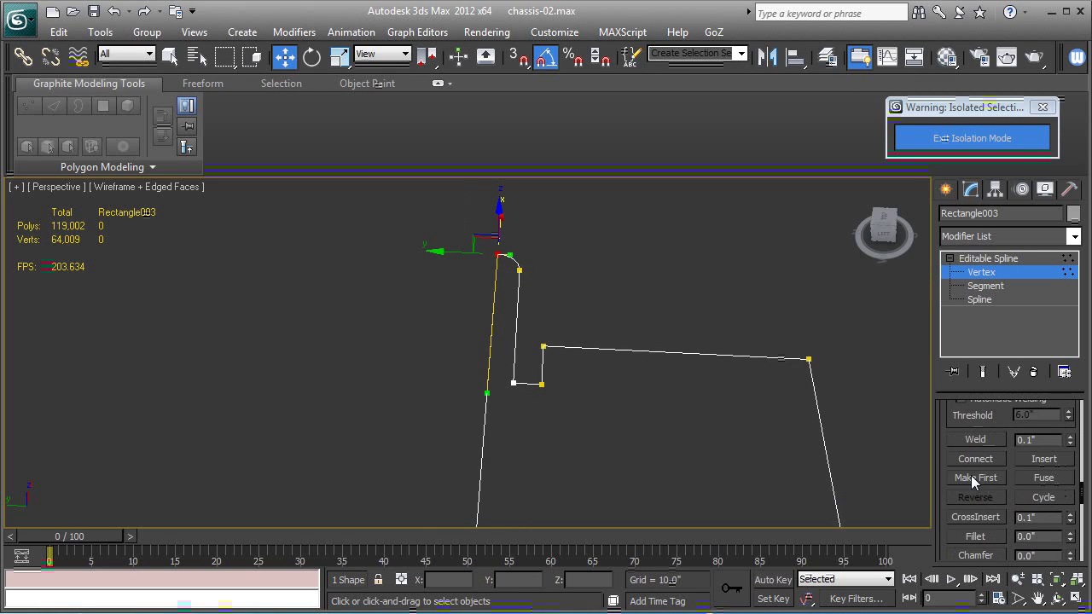
pyautogui.click(1023, 481)
pyautogui.click(976, 440)
pyautogui.keyDown('alt'); pyautogui.moveTo(587, 439); pyautogui.dragTo(643, 442, button='middle'); pyautogui.keyUp('alt')
pyautogui.moveTo(630, 378); pyautogui.dragTo(679, 344, button='middle')
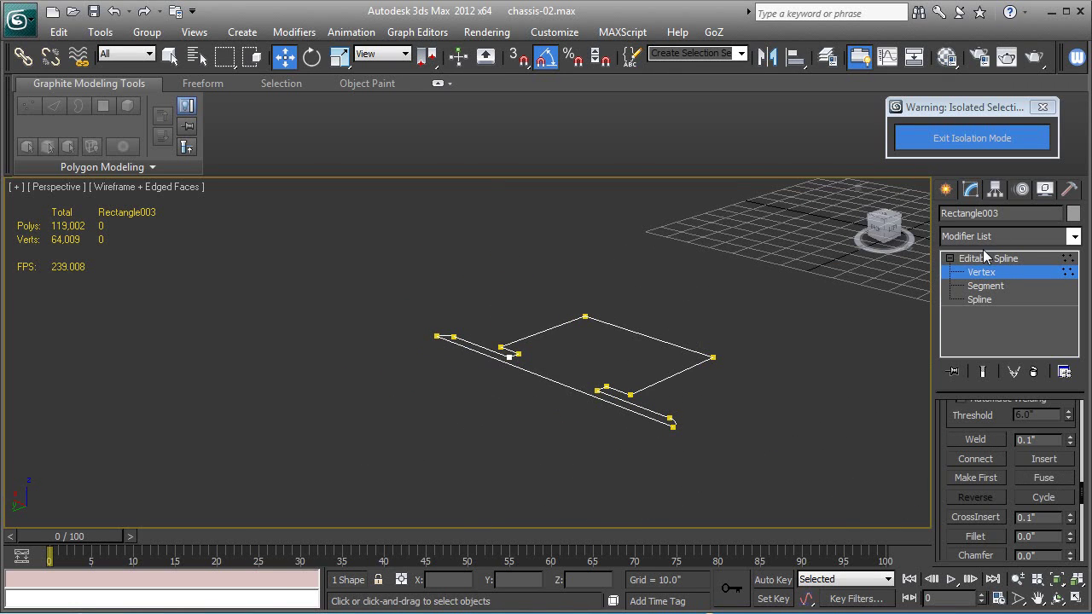
# - Exit isolation, switch to shaded display and raise the plate outline to the side frames' top edge, at Z about 45.16"
pyautogui.click(981, 261)
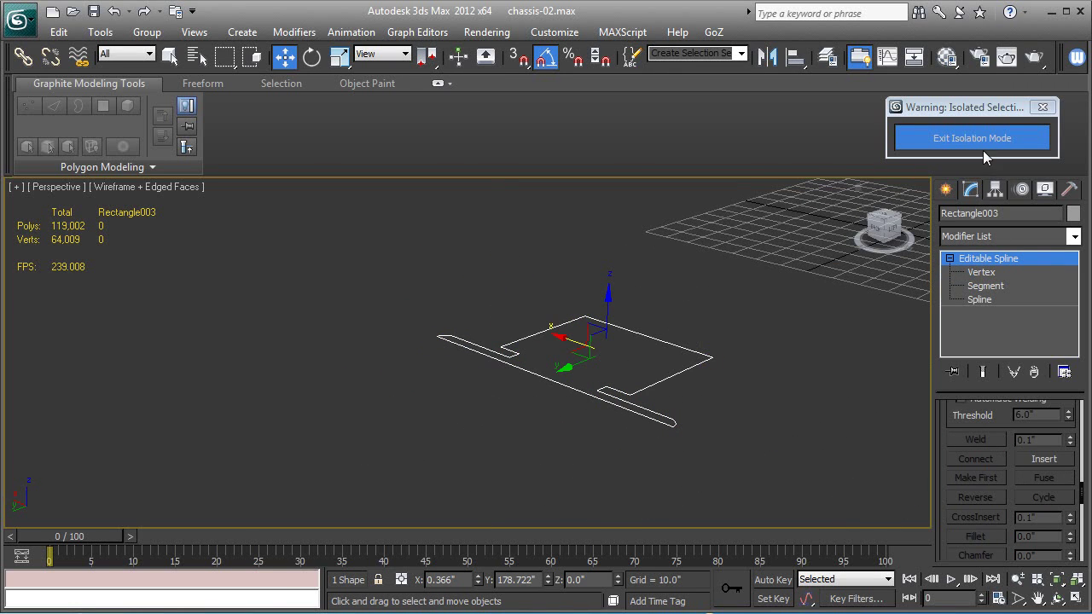
pyautogui.click(981, 147)
pyautogui.scroll(-5, 619, 299)
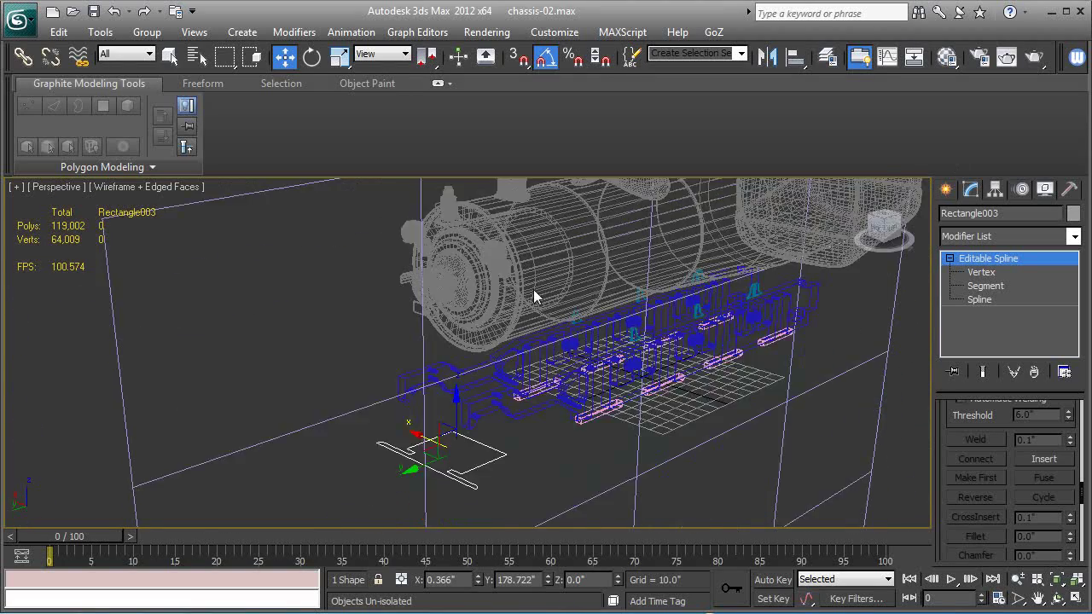
pyautogui.moveTo(529, 317); pyautogui.dragTo(526, 254, button='middle')
pyautogui.scroll(3, 522, 264)
pyautogui.press('F3')
pyautogui.moveTo(514, 342); pyautogui.dragTo(509, 394, button='middle')
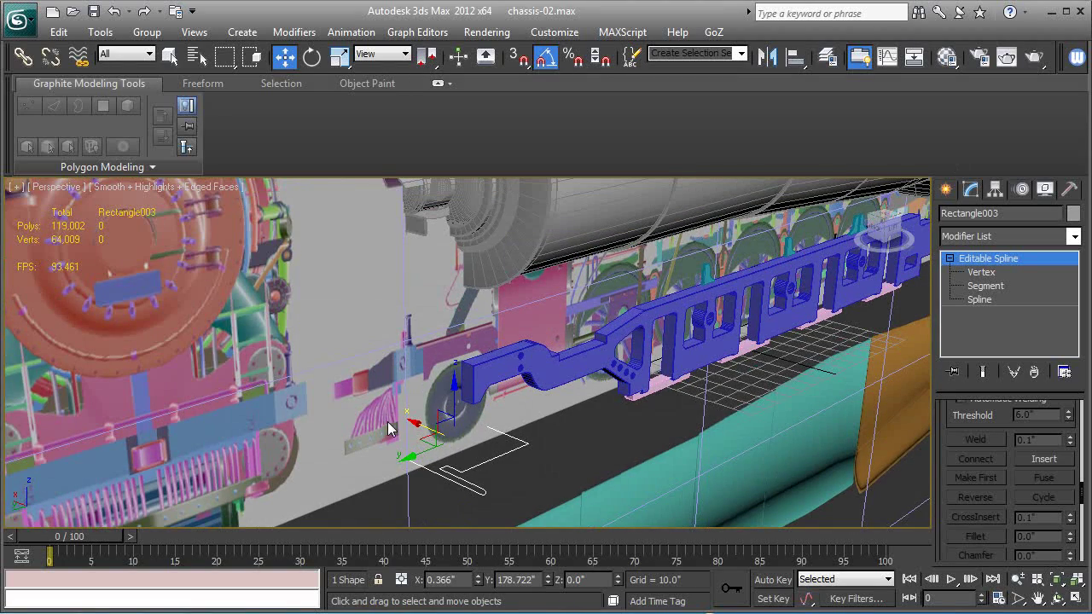
pyautogui.moveTo(453, 391); pyautogui.dragTo(450, 290)
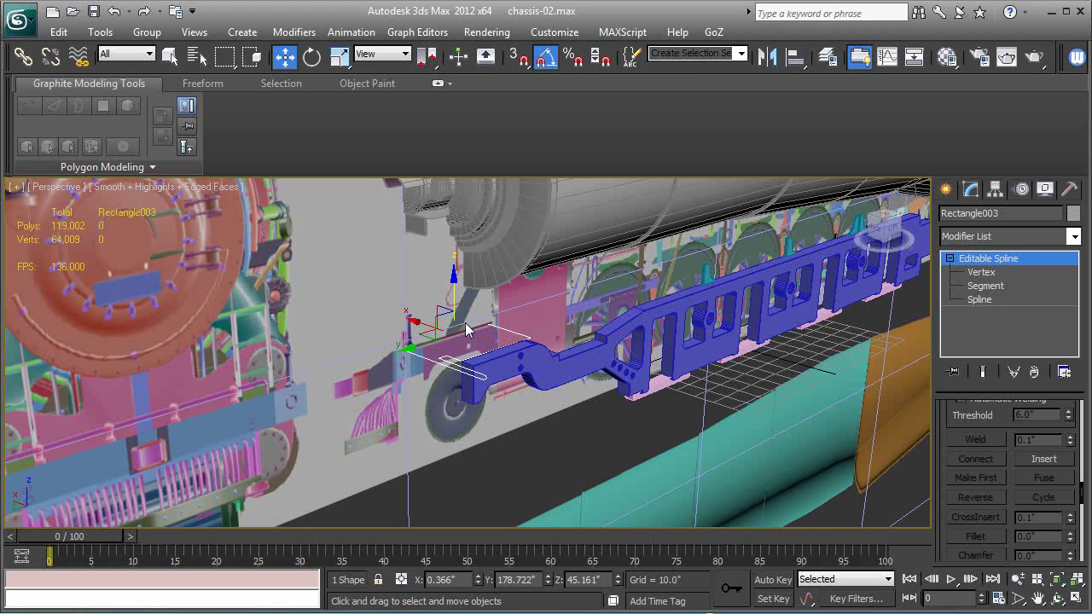
pyautogui.scroll(3, 465, 322)
pyautogui.moveTo(465, 323); pyautogui.dragTo(459, 363, button='middle')
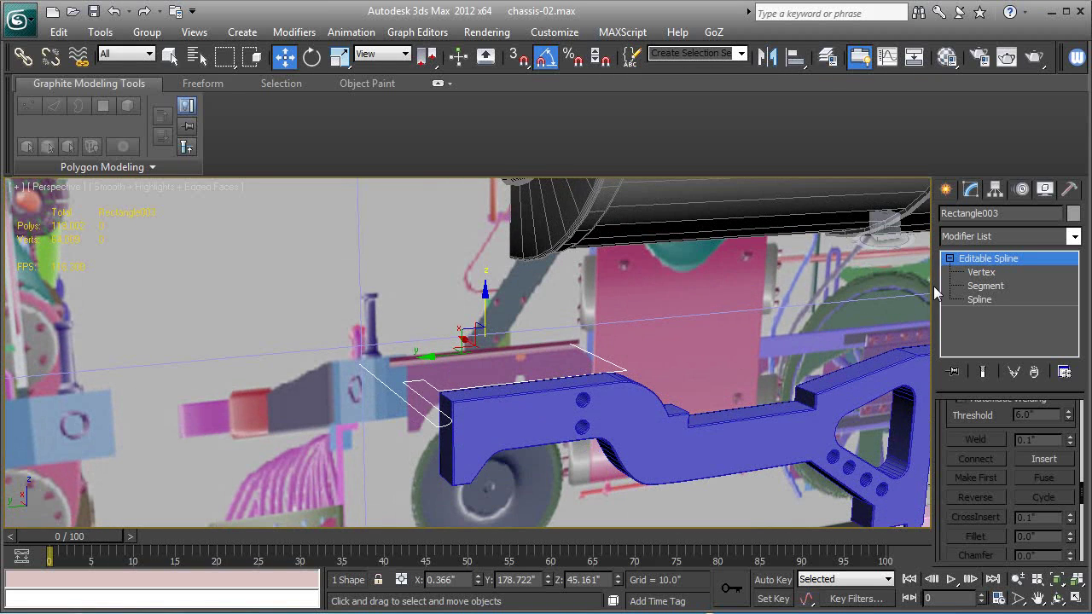
# - Apply an Extrude modifier to the connecting plate's outline
pyautogui.click(984, 239)
pyautogui.press('e')
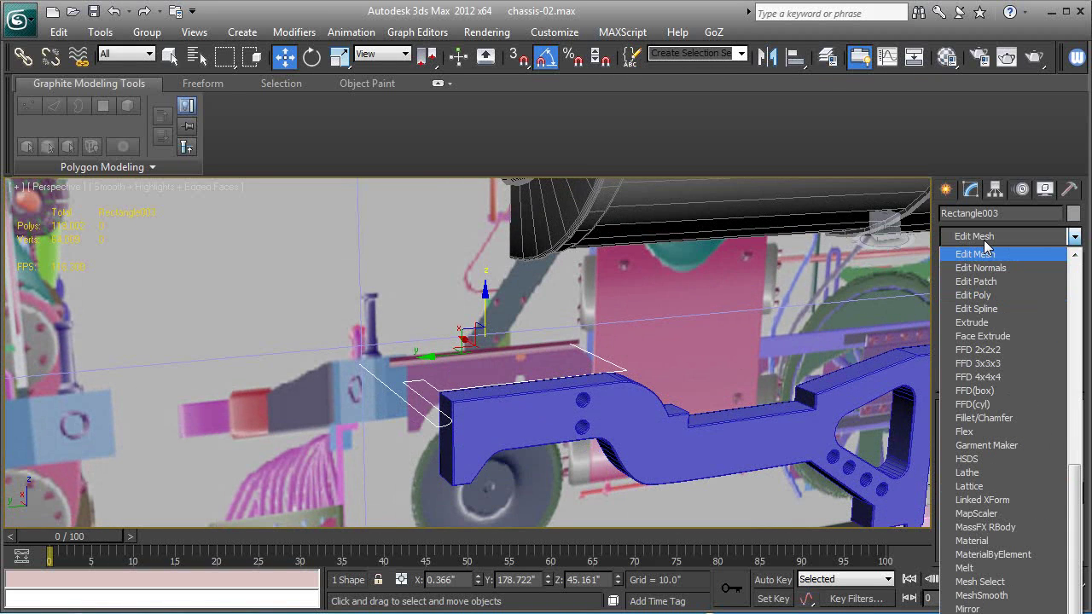
pyautogui.click(991, 323)
pyautogui.keyDown('alt'); pyautogui.moveTo(688, 503); pyautogui.dragTo(488, 467, button='middle'); pyautogui.keyUp('alt')
# - In the Left view, set the connecting plate's extrusion amount to -5.0" so it extends downward between the frames
pyautogui.press('l')
pyautogui.scroll(5, 488, 468)
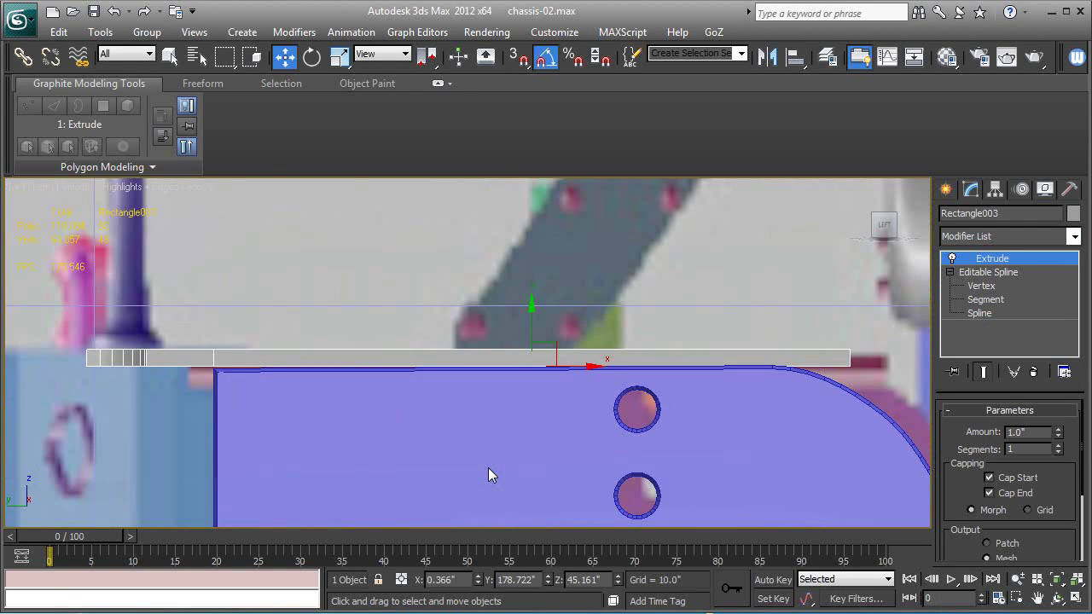
pyautogui.scroll(-2, 434, 374)
pyautogui.moveTo(434, 374); pyautogui.dragTo(534, 287, button='middle')
pyautogui.scroll(-4, 524, 378)
pyautogui.scroll(-4, 533, 288)
pyautogui.scroll(-2, 550, 352)
pyautogui.moveTo(575, 420); pyautogui.dragTo(553, 213, button='middle')
pyautogui.moveTo(554, 399); pyautogui.dragTo(549, 342, button='middle')
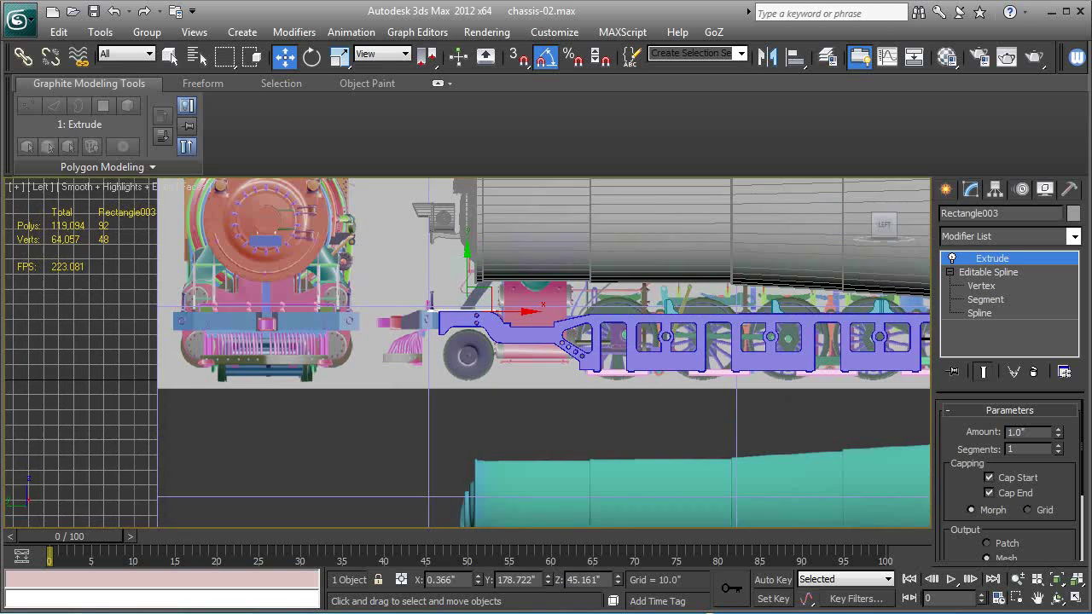
pyautogui.scroll(6, 499, 405)
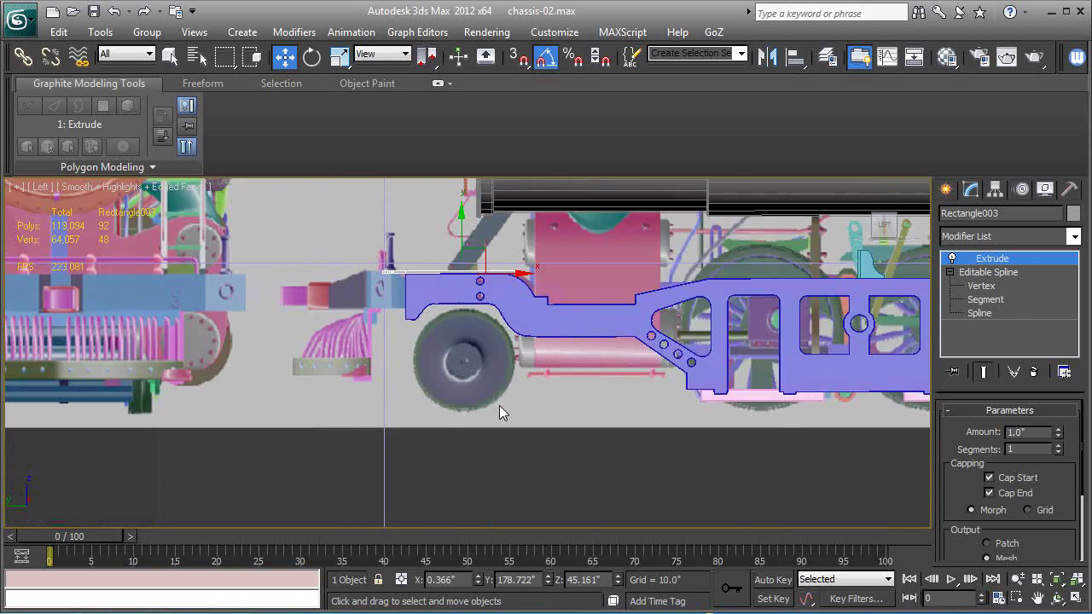
pyautogui.scroll(3, 494, 462)
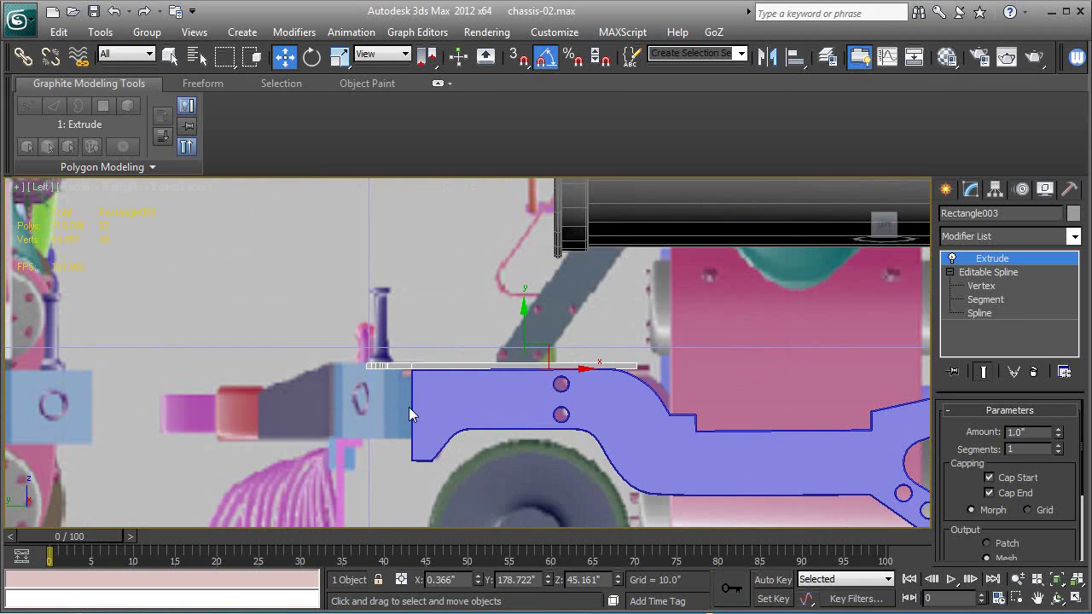
pyautogui.moveTo(1059, 442); pyautogui.dragTo(1061, 452)
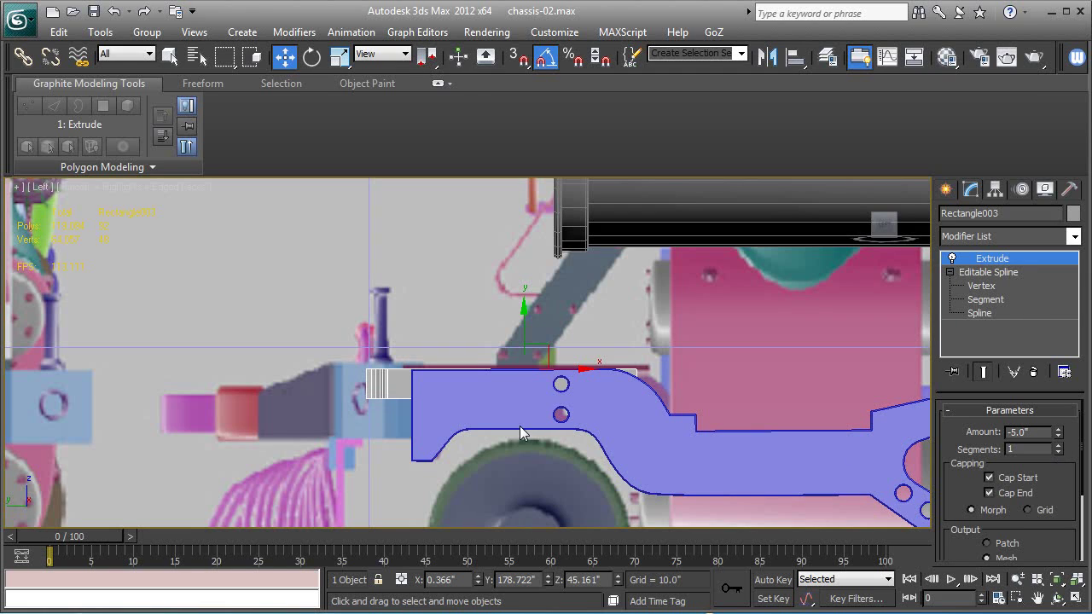
# - In the Perspective view, select the foremost teal bracket together with both side frames and isolate them
pyautogui.press('p')
pyautogui.scroll(3, 520, 426)
pyautogui.moveTo(519, 425); pyautogui.dragTo(442, 454, button='middle')
pyautogui.click(529, 340)
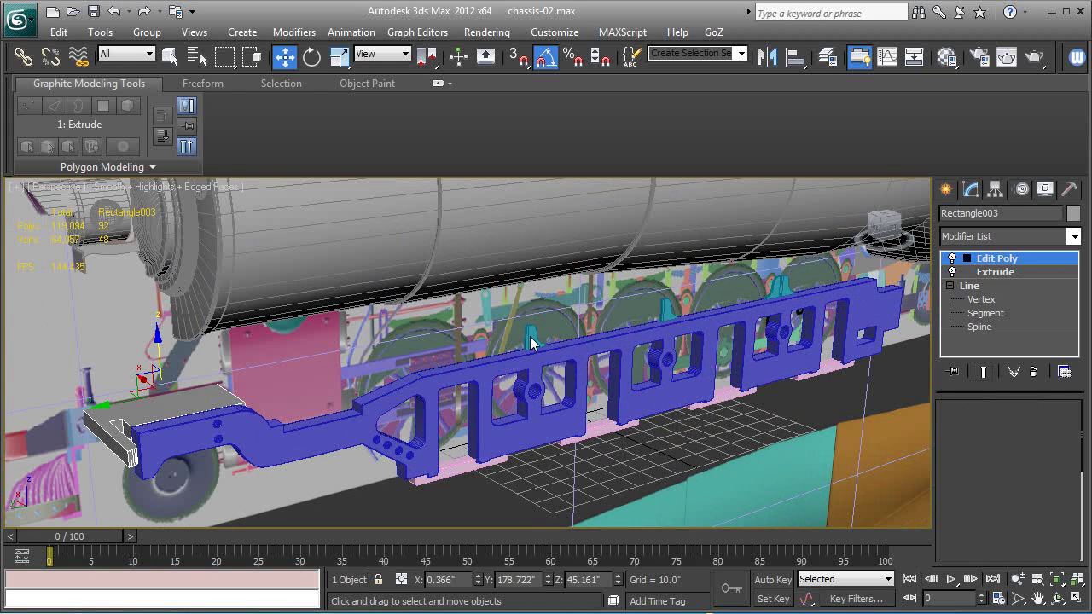
pyautogui.keyDown('ctrl'); pyautogui.click(493, 375); pyautogui.keyUp('ctrl')
pyautogui.keyDown('alt'); pyautogui.moveTo(326, 424); pyautogui.dragTo(421, 373, button='middle'); pyautogui.keyUp('alt')
pyautogui.keyDown('ctrl'); pyautogui.click(442, 369); pyautogui.keyUp('ctrl')
pyautogui.hotkey('alt', 'q')
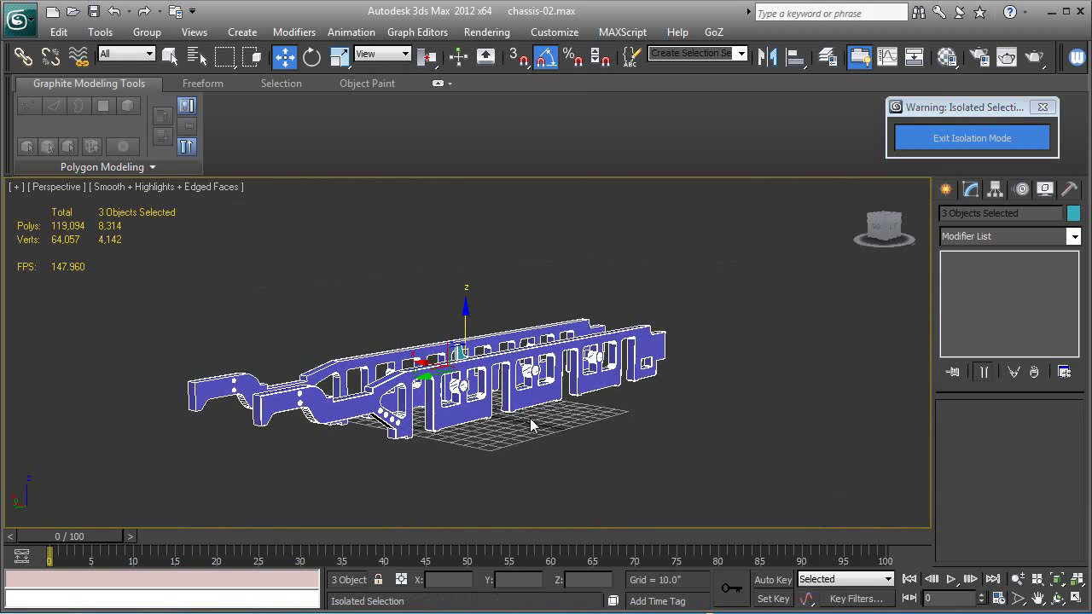
# - On the front teal bracket, enter Edit Poly's polygon level and select the narrow vertical face that faces the opposite side frame
pyautogui.click(690, 419)
pyautogui.scroll(5, 690, 418)
pyautogui.click(454, 366)
pyautogui.keyDown('alt'); pyautogui.moveTo(540, 398); pyautogui.dragTo(920, 298, button='middle'); pyautogui.keyUp('alt')
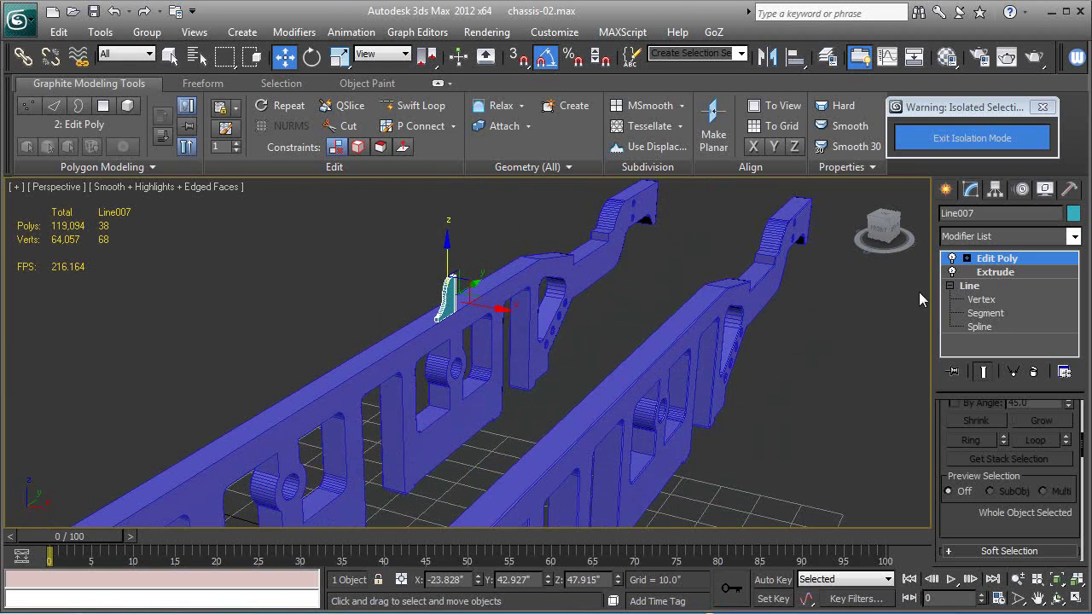
pyautogui.click(967, 259)
pyautogui.click(1000, 314)
pyautogui.keyDown('alt'); pyautogui.moveTo(553, 322); pyautogui.dragTo(453, 313, button='middle'); pyautogui.keyUp('alt')
pyautogui.click(453, 305)
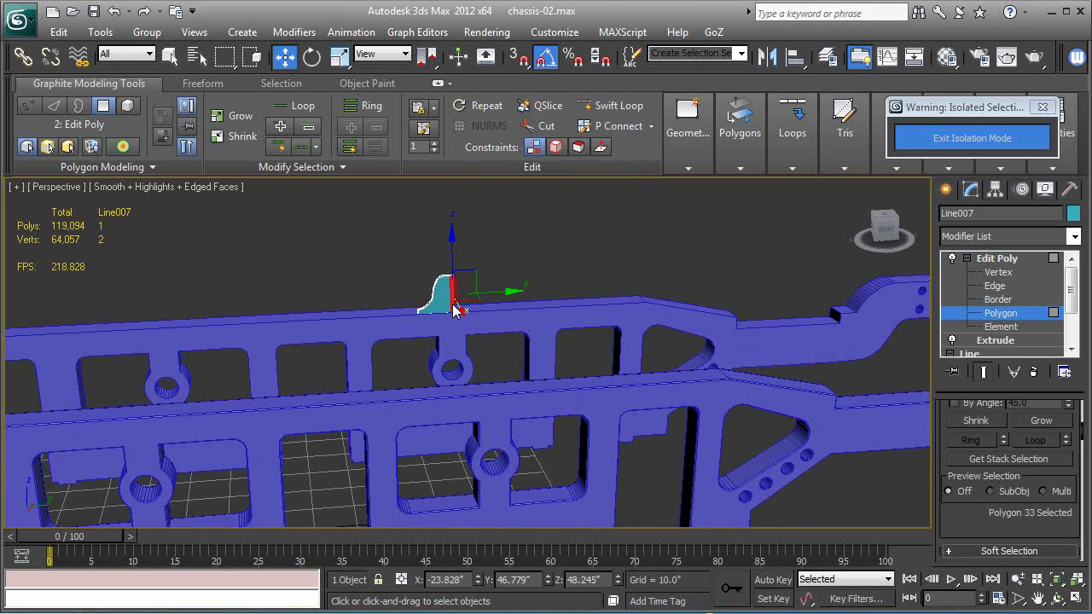
# - Extrude the bracket's selected face about 27.359" toward the opposite side frame
pyautogui.moveTo(973, 526); pyautogui.dragTo(973, 514)
pyautogui.keyDown('alt'); pyautogui.moveTo(486, 414); pyautogui.dragTo(726, 490, button='middle'); pyautogui.keyUp('alt')
pyautogui.scroll(-5, 976, 522)
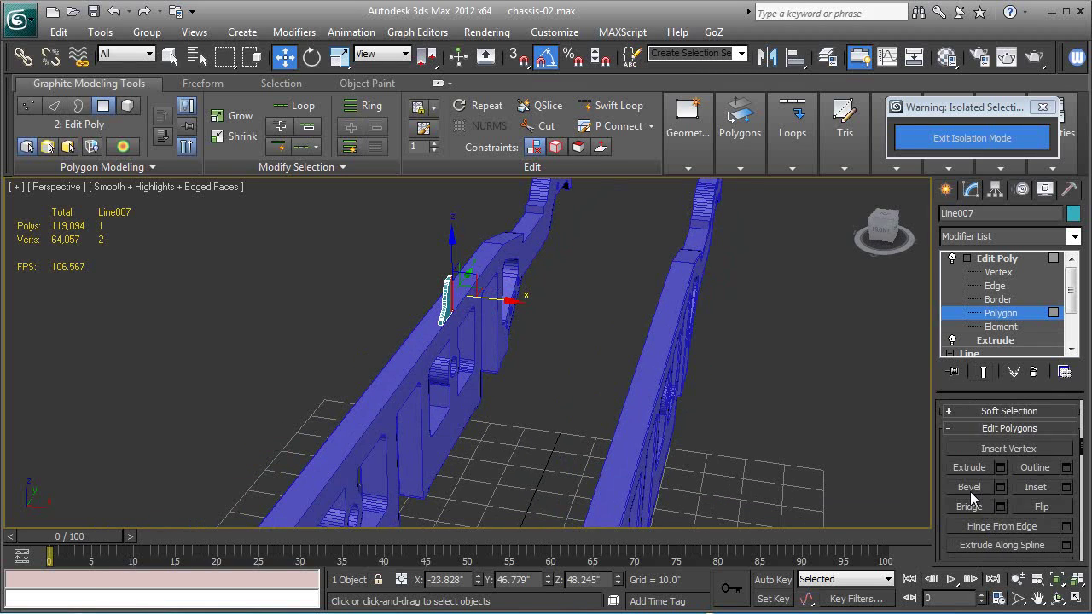
pyautogui.click(1000, 468)
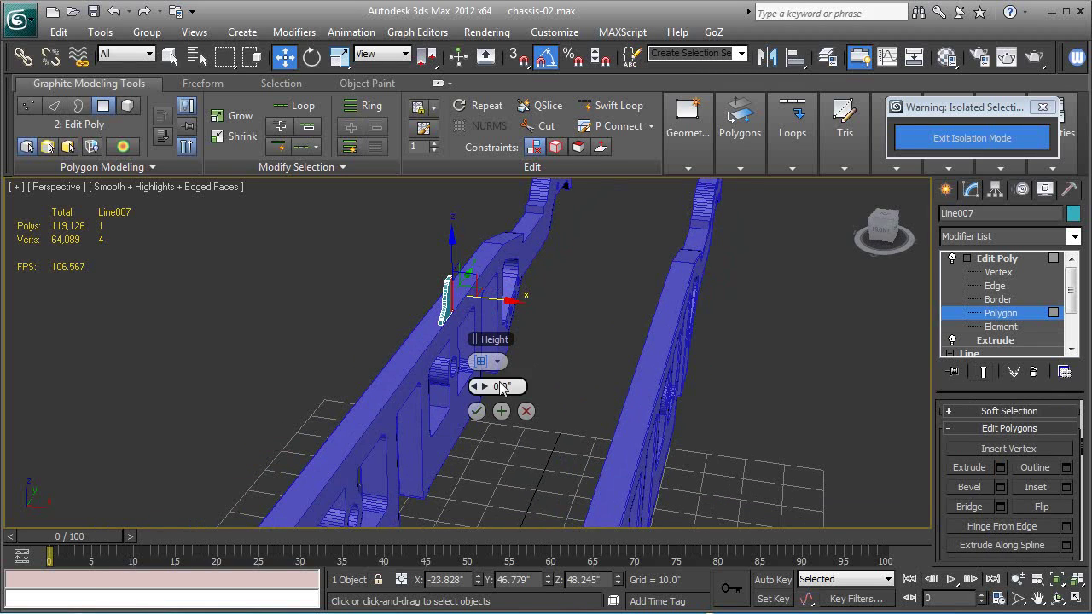
pyautogui.moveTo(512, 389); pyautogui.dragTo(640, 386)
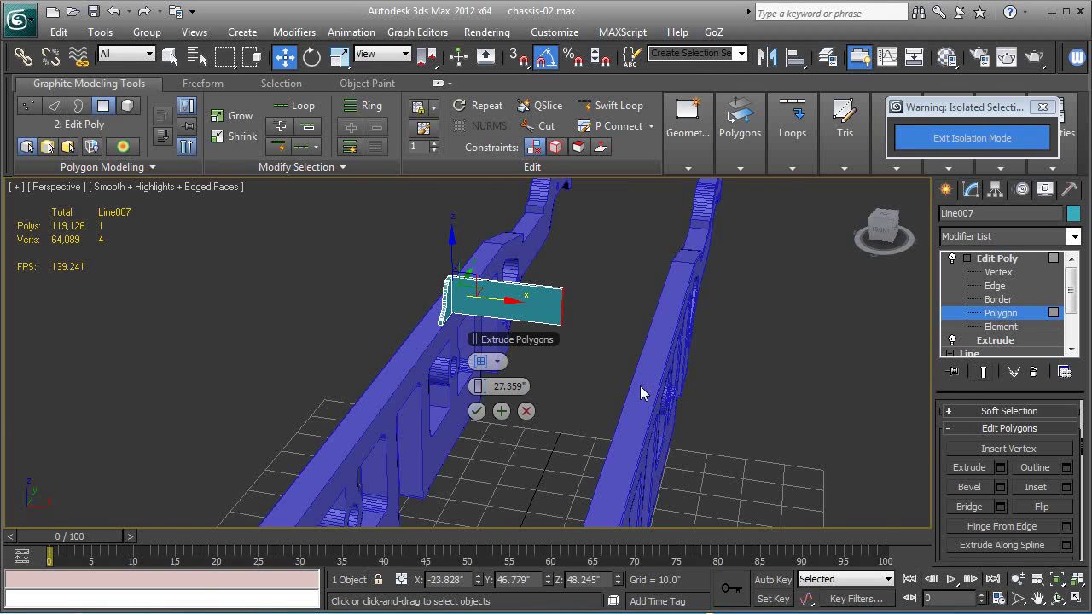
# - In the Top view, shorten the extrusion to end at the centre line, X about 0.27", apply it and leave polygon editing
pyautogui.press('t')
pyautogui.scroll(-10, 679, 384)
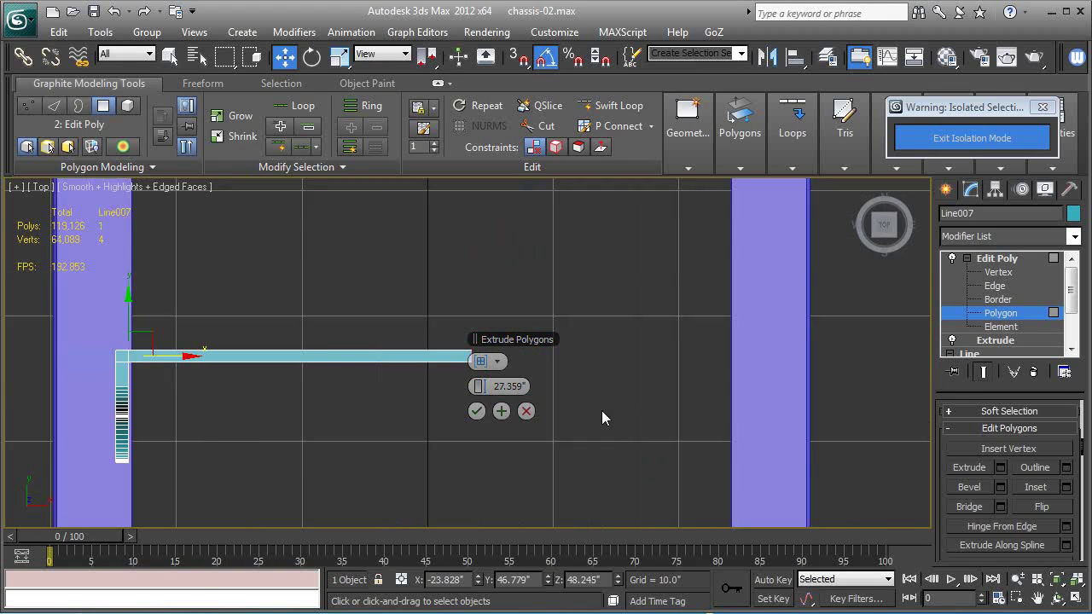
pyautogui.moveTo(586, 410); pyautogui.dragTo(688, 408, button='middle')
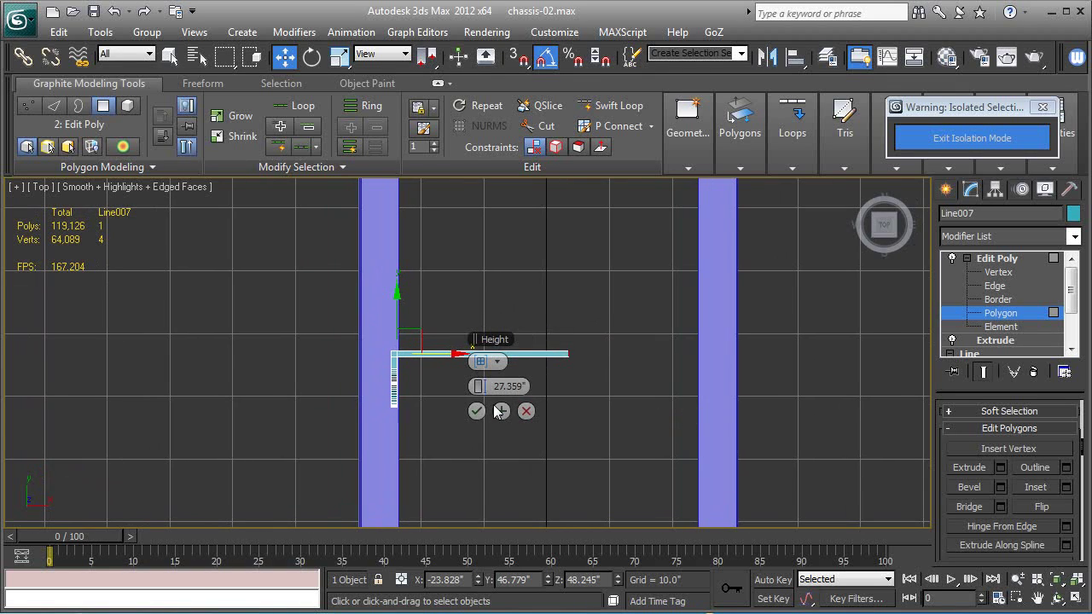
pyautogui.moveTo(488, 386); pyautogui.dragTo(474, 389)
pyautogui.click(476, 411)
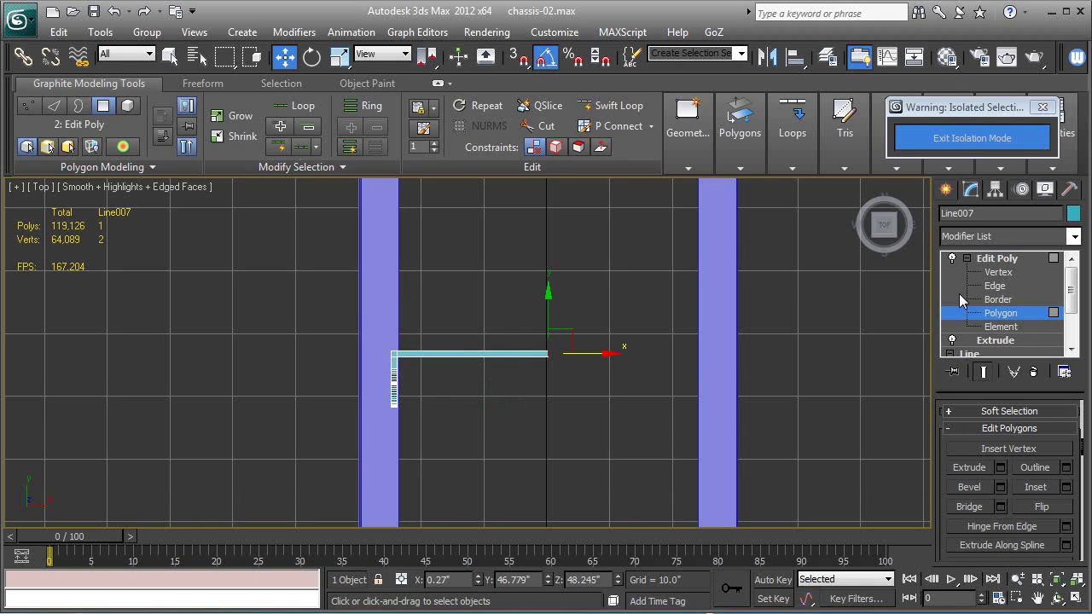
pyautogui.click(1002, 259)
pyautogui.click(966, 257)
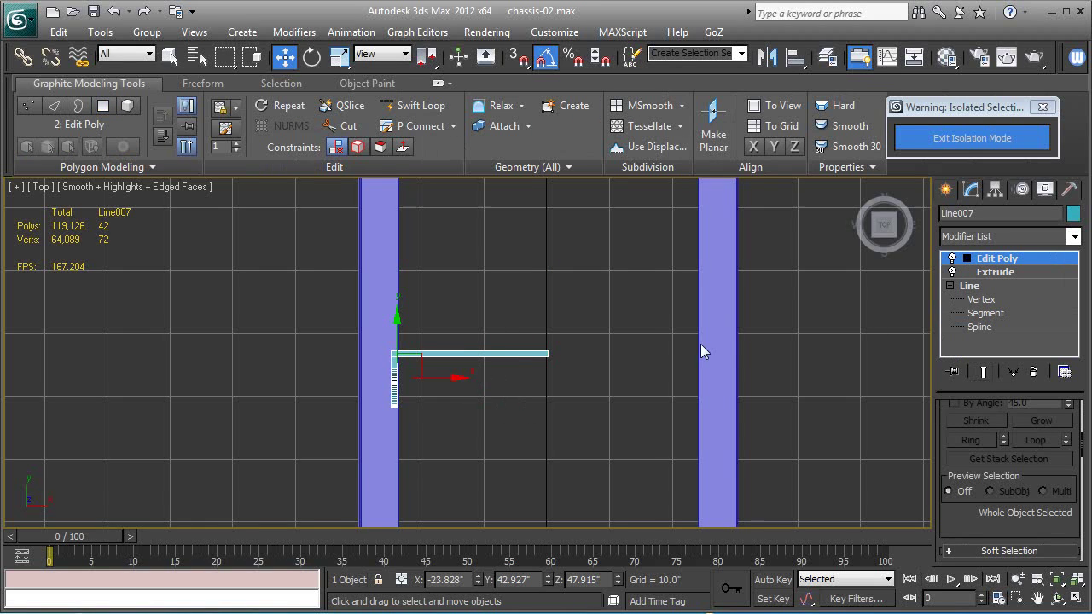
# - Exit isolation, select all eight teal brackets on both side frames and isolate them
pyautogui.moveTo(700, 345); pyautogui.dragTo(661, 337, button='middle')
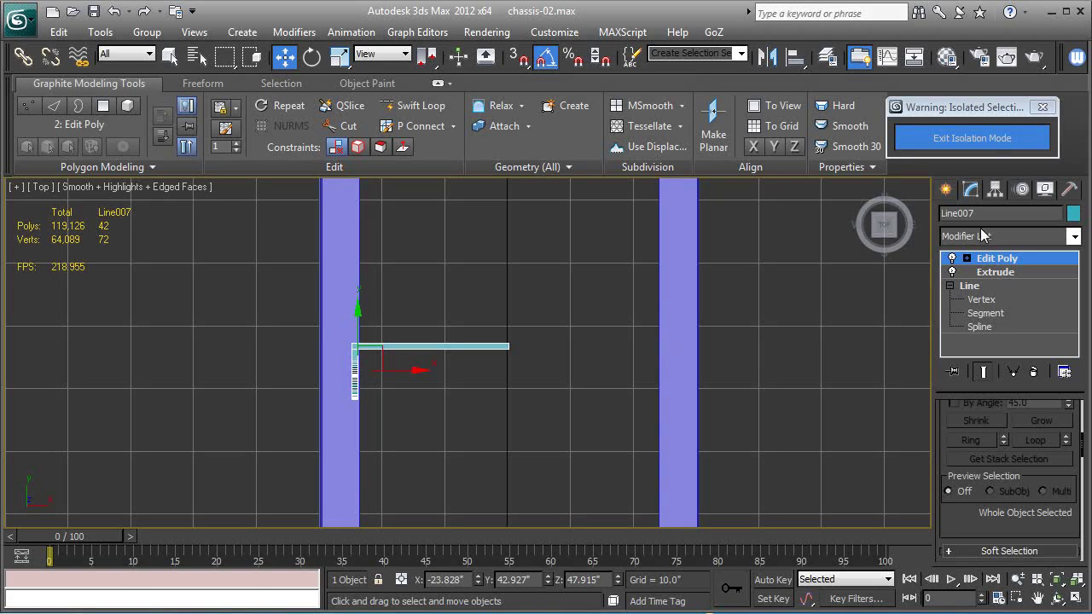
pyautogui.click(987, 136)
pyautogui.keyDown('alt'); pyautogui.moveTo(701, 388); pyautogui.dragTo(617, 414, button='middle'); pyautogui.keyUp('alt')
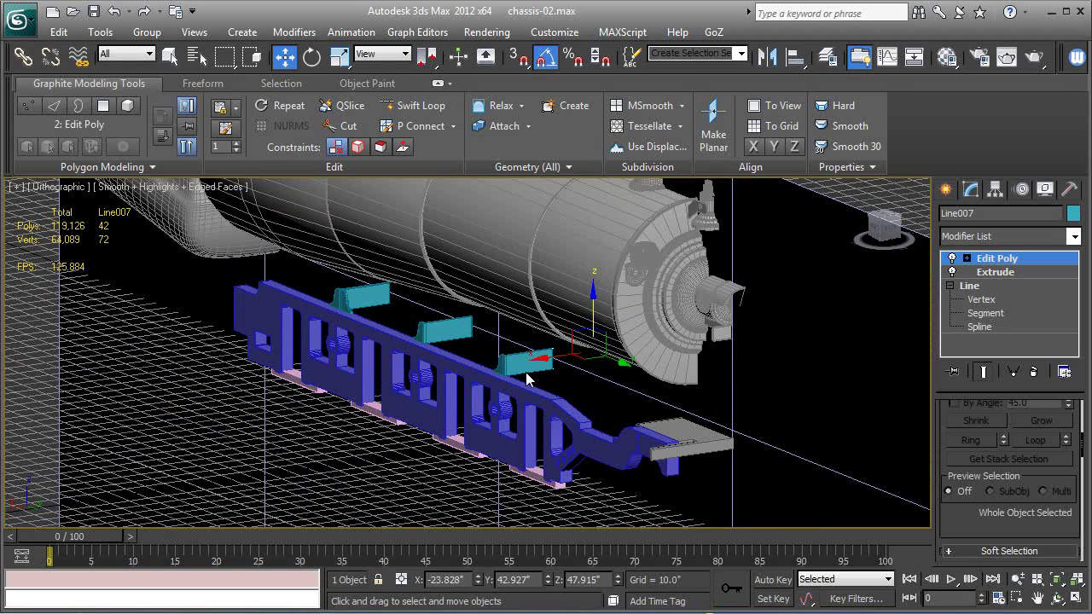
pyautogui.keyDown('ctrl'); pyautogui.click(439, 335); pyautogui.keyUp('ctrl')
pyautogui.keyDown('ctrl'); pyautogui.click(363, 299); pyautogui.keyUp('ctrl')
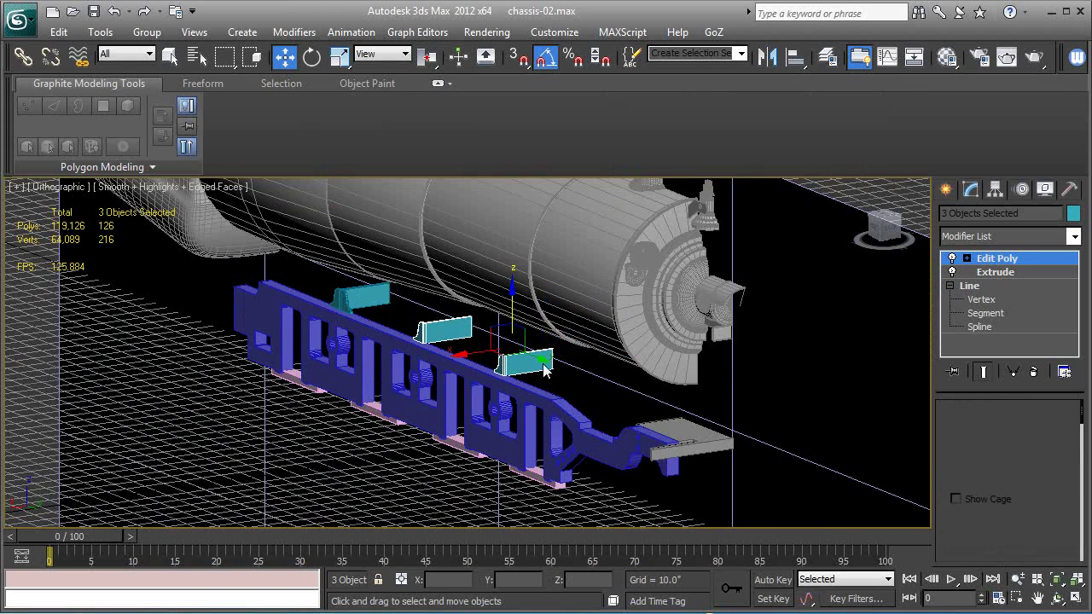
pyautogui.keyDown('ctrl'); pyautogui.click(545, 369); pyautogui.keyUp('ctrl')
pyautogui.keyDown('alt'); pyautogui.moveTo(604, 390); pyautogui.dragTo(499, 401, button='middle'); pyautogui.keyUp('alt')
pyautogui.keyDown('ctrl'); pyautogui.click(551, 348); pyautogui.keyUp('ctrl')
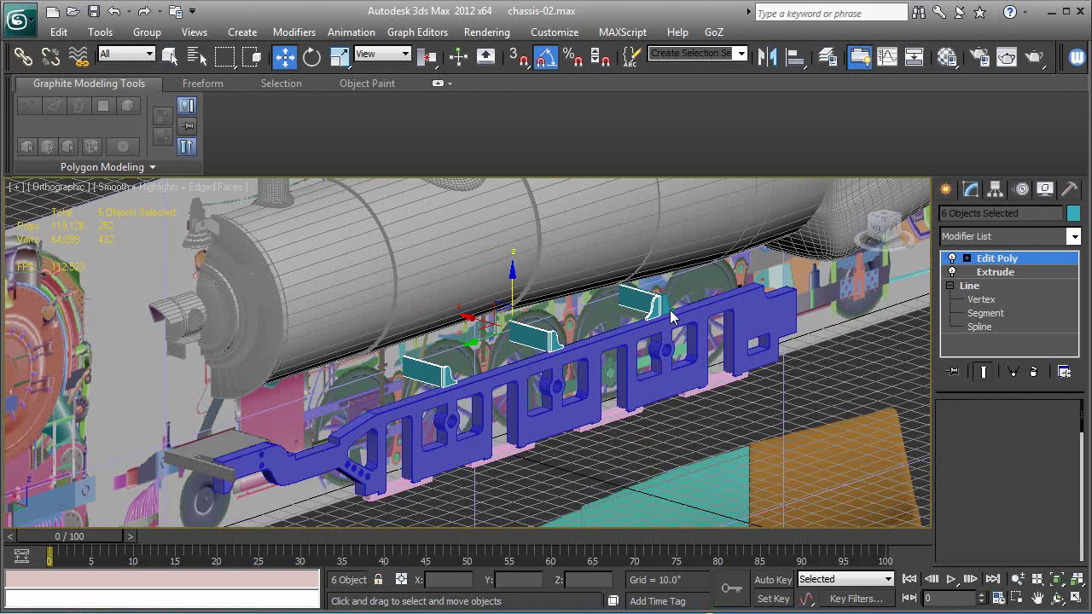
pyautogui.keyDown('ctrl'); pyautogui.click(657, 314); pyautogui.keyUp('ctrl')
pyautogui.keyDown('ctrl'); pyautogui.click(654, 374); pyautogui.keyUp('ctrl')
pyautogui.keyDown('alt'); pyautogui.moveTo(654, 375); pyautogui.dragTo(642, 406, button='middle'); pyautogui.keyUp('alt')
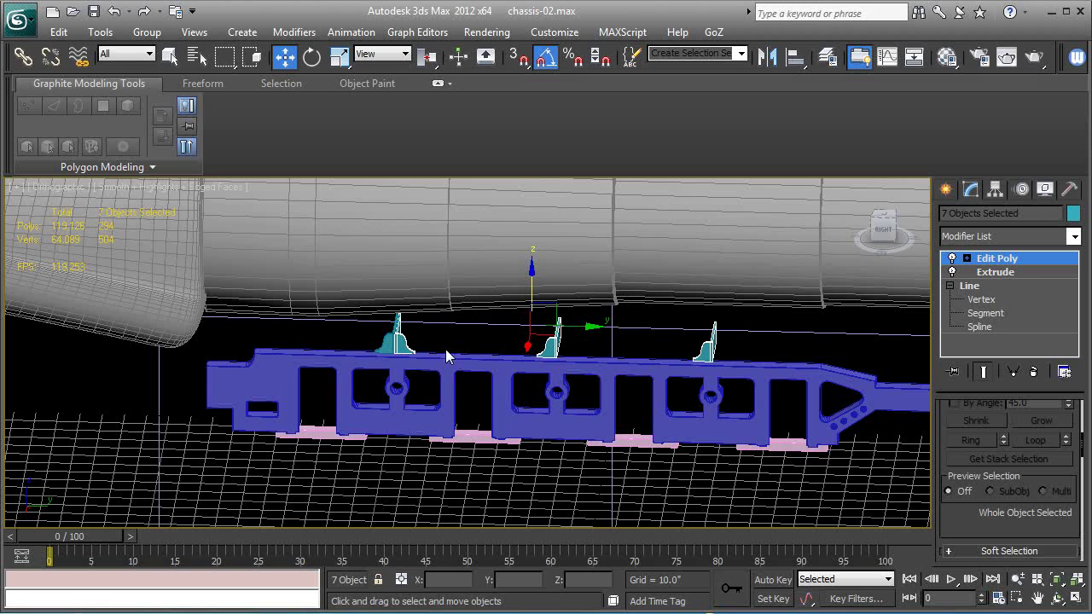
pyautogui.keyDown('ctrl'); pyautogui.click(388, 343); pyautogui.keyUp('ctrl')
pyautogui.hotkey('alt', 'q')
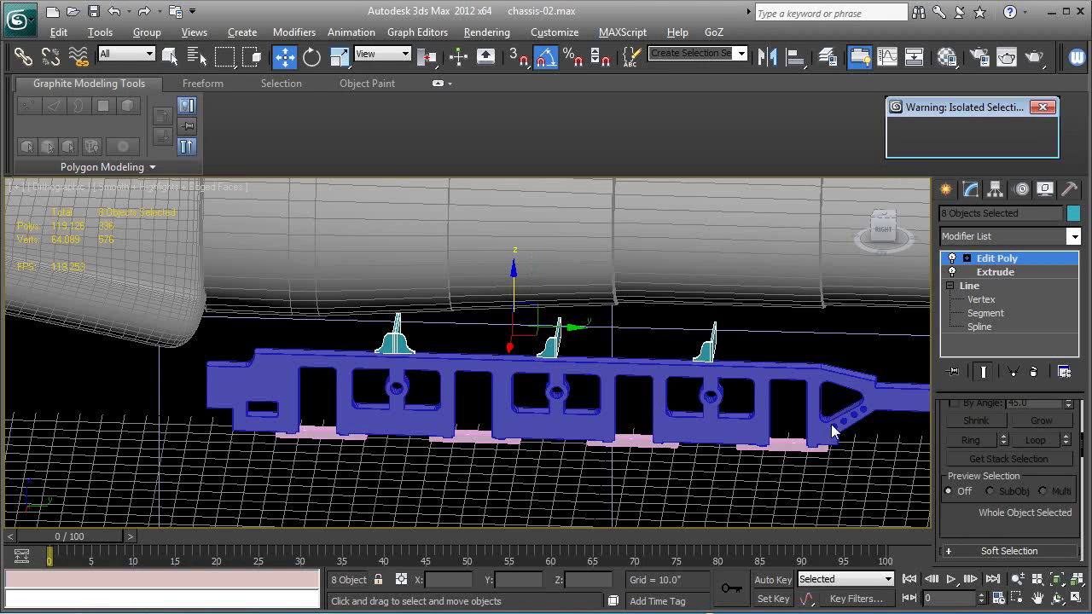
# - Delete the four brackets on the side opposite the edited front bracket
pyautogui.click(705, 401)
pyautogui.keyDown('alt'); pyautogui.moveTo(706, 400); pyautogui.dragTo(906, 505, button='middle'); pyautogui.keyUp('alt')
pyautogui.click(671, 471)
pyautogui.keyDown('alt'); pyautogui.moveTo(629, 455); pyautogui.dragTo(661, 484, button='middle'); pyautogui.keyUp('alt')
pyautogui.press('Delete')
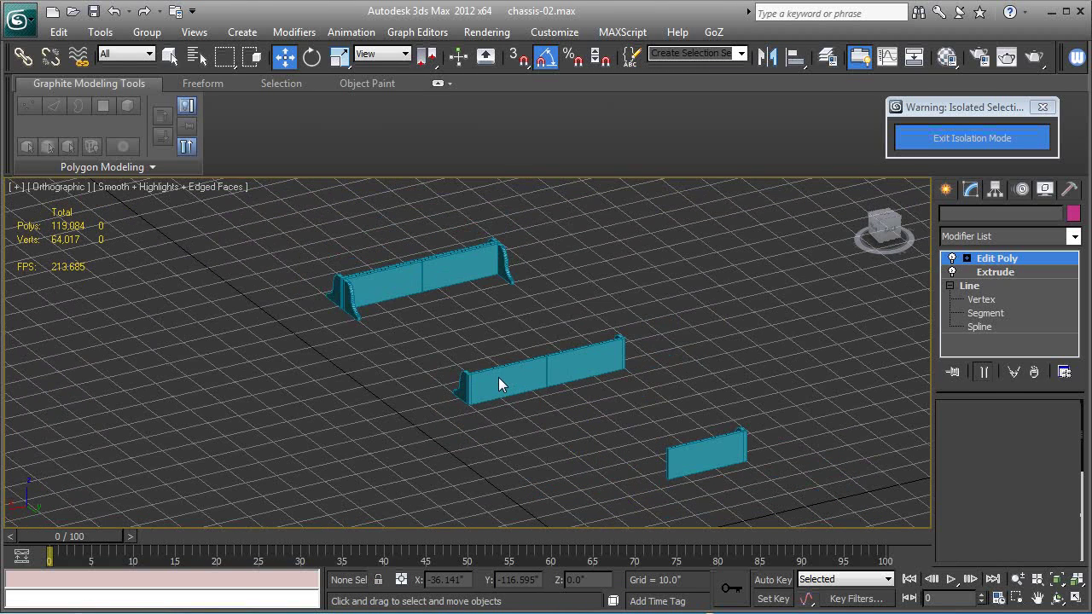
pyautogui.click(498, 377)
pyautogui.press('Delete')
pyautogui.click(379, 285)
pyautogui.press('Delete')
pyautogui.click(376, 285)
pyautogui.press('Delete')
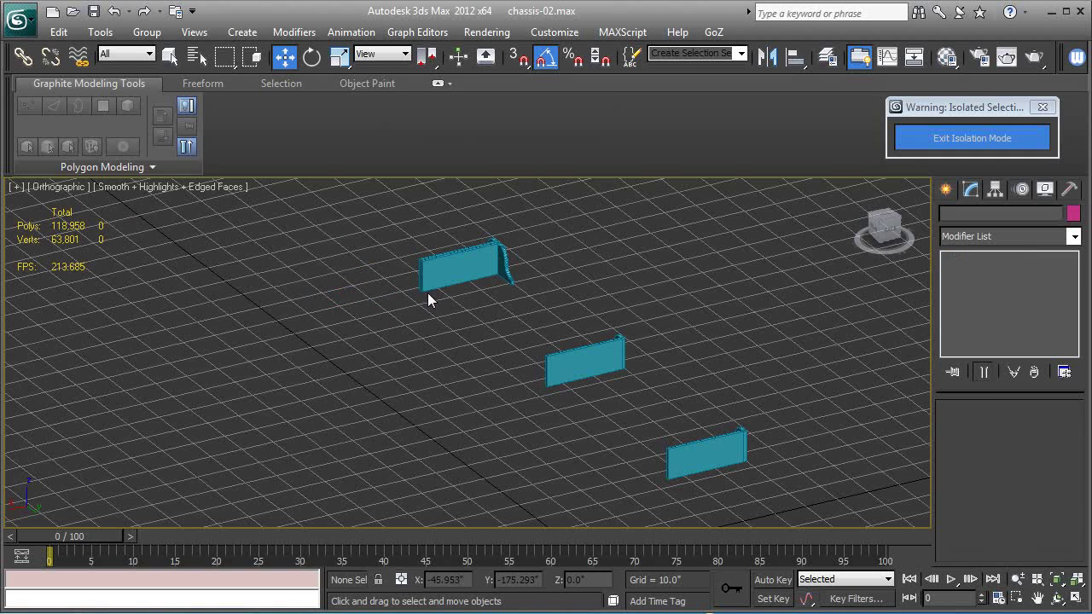
# - Apply a Symmetry modifier to the remaining front bracket
pyautogui.click(722, 452)
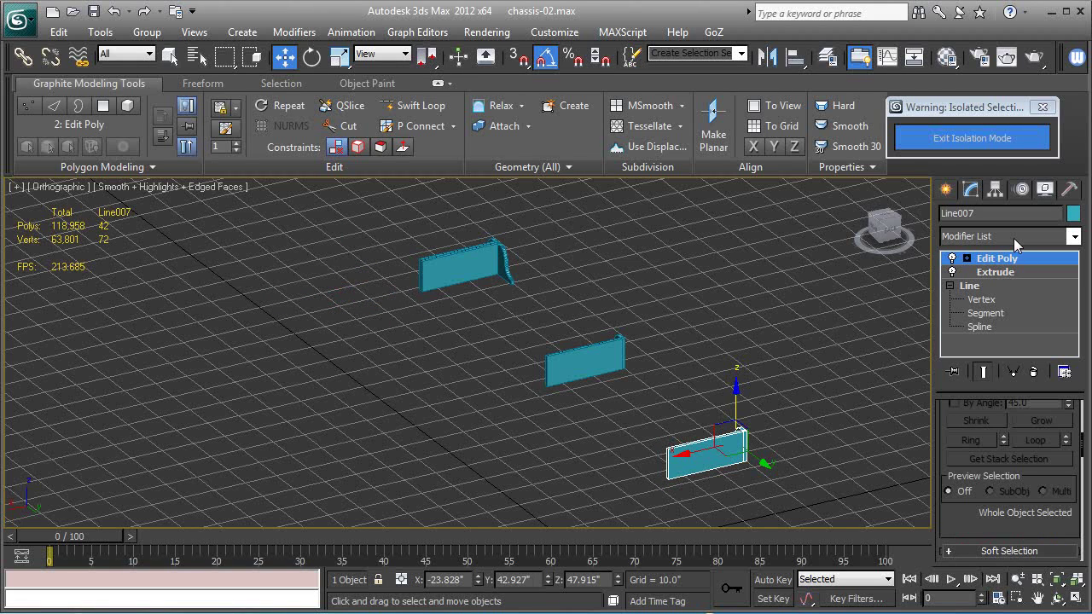
pyautogui.click(1016, 240)
pyautogui.press('s')
pyautogui.press('s')
pyautogui.press('s')
pyautogui.press('s')
pyautogui.press('s')
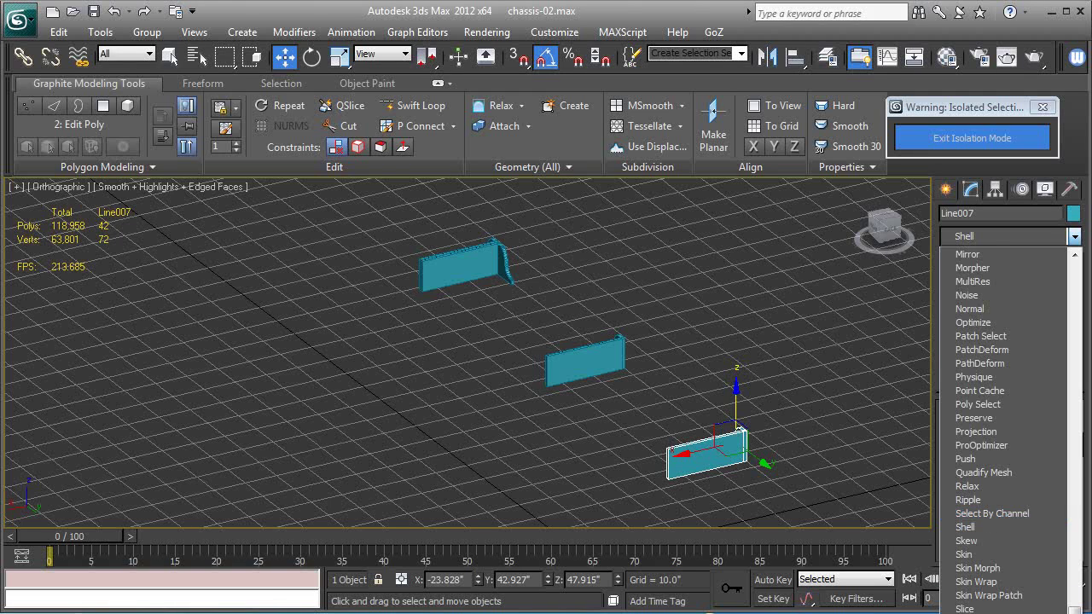
pyautogui.press('Return')
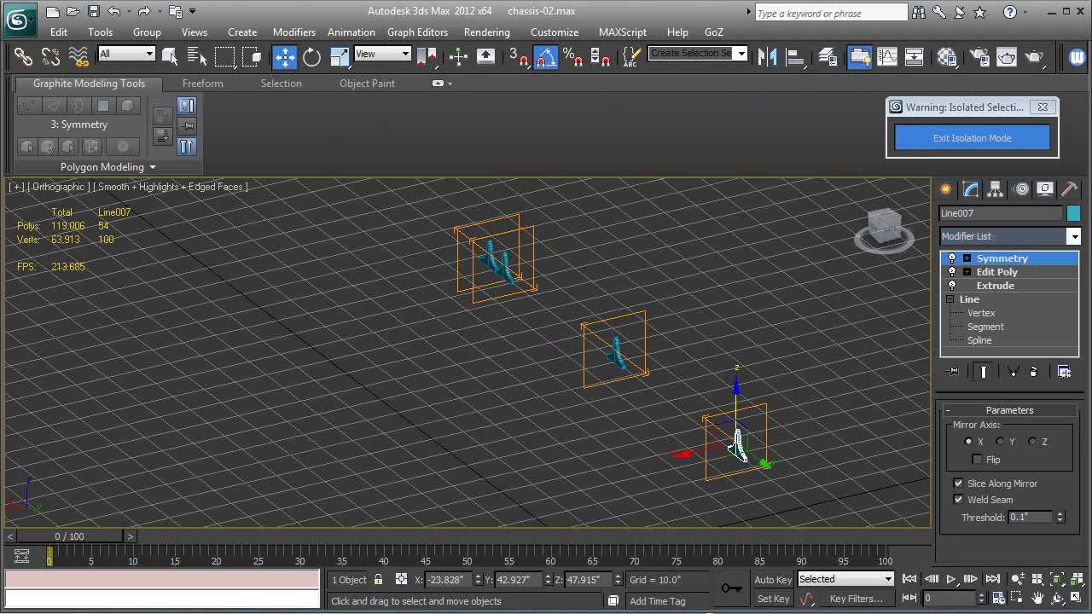
# - Set the Symmetry modifier's mirror axis to Z and turn off Slice Along Mirror
pyautogui.click(1001, 441)
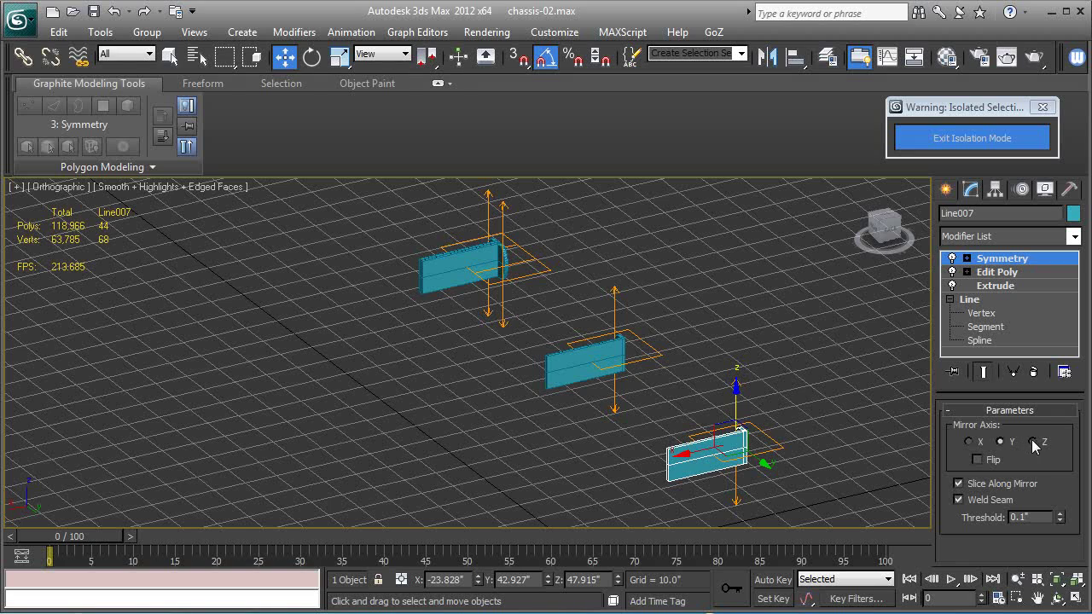
pyautogui.click(1033, 442)
pyautogui.click(998, 482)
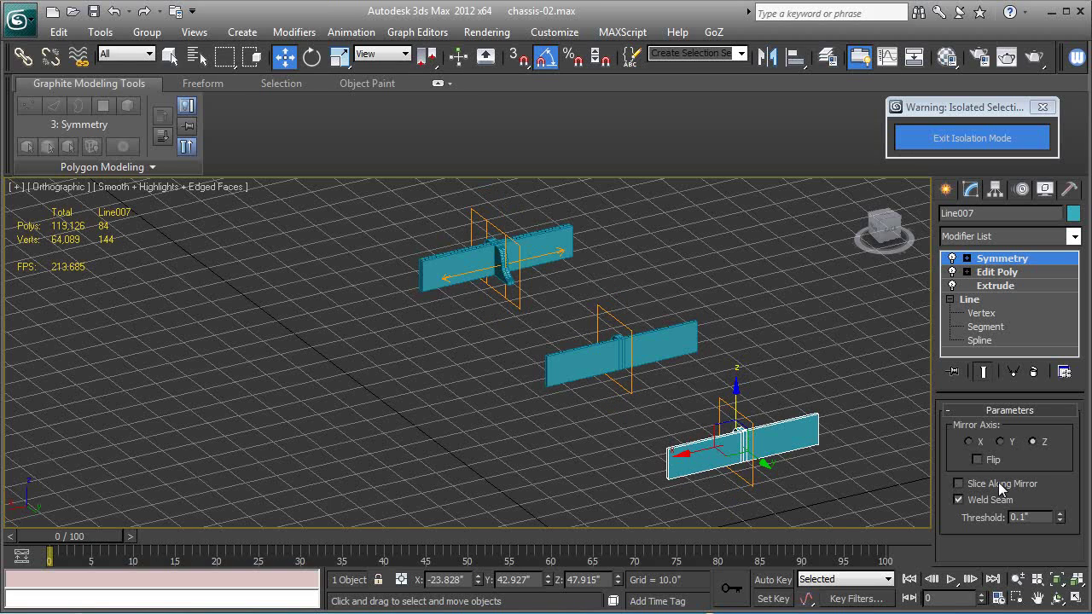
# - Move the Symmetry mirror plane to the plates' inner ends, at X about 0.338", and exit isolation
pyautogui.click(967, 259)
pyautogui.click(995, 272)
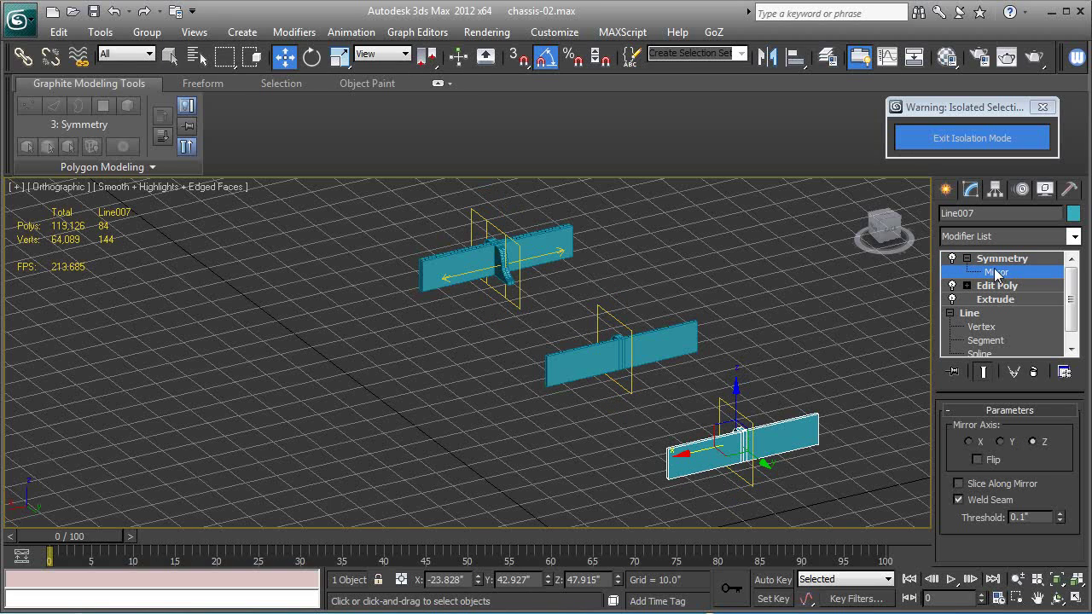
pyautogui.moveTo(701, 459); pyautogui.dragTo(627, 467)
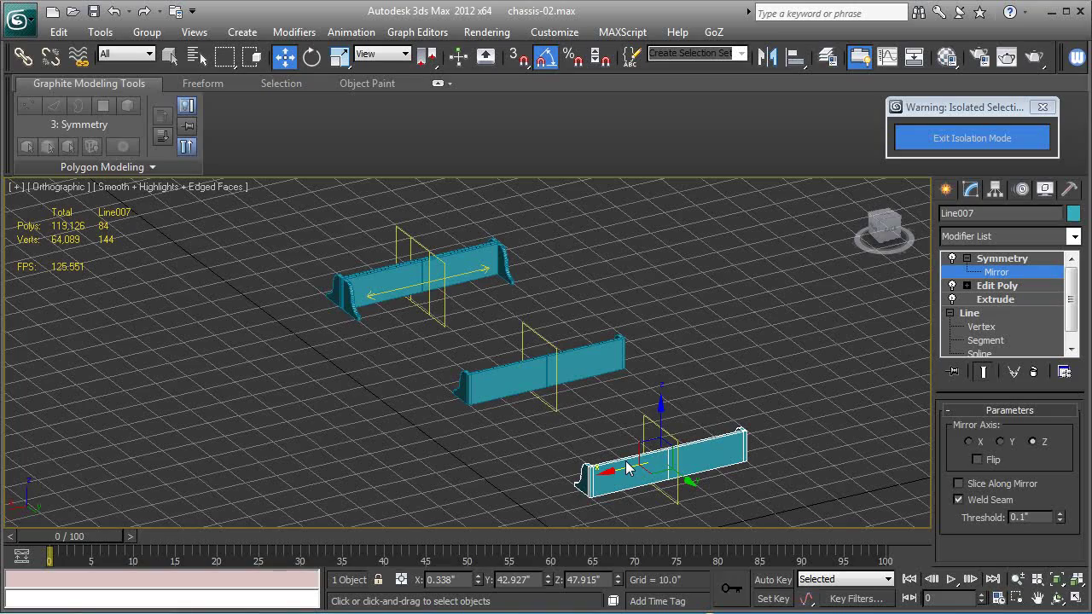
pyautogui.click(965, 138)
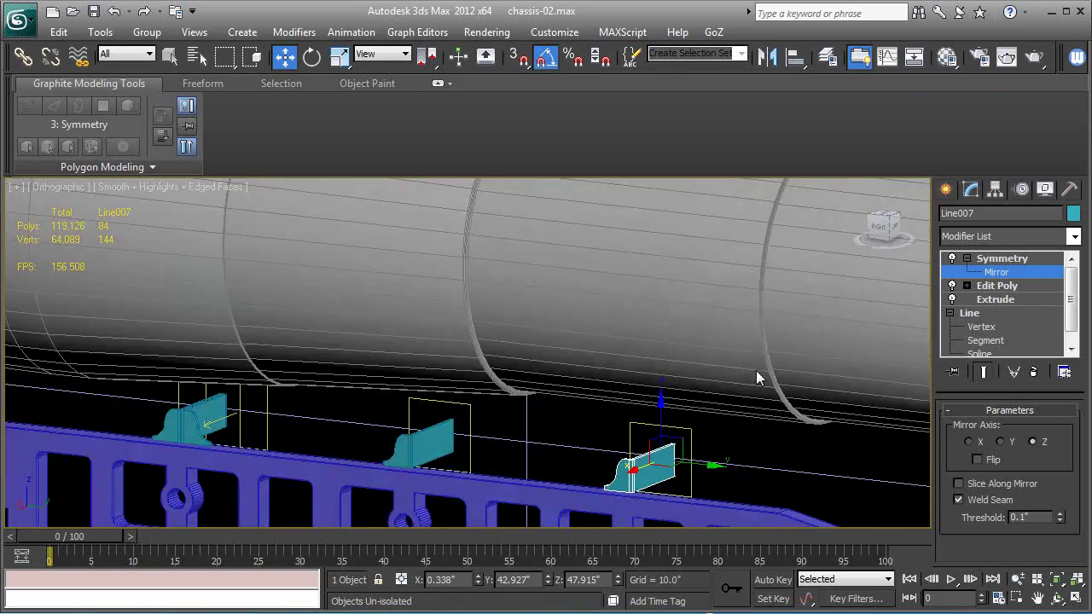
# - Examine the bracket cross plates' fit with the side frames and boiler from several angles in the Perspective view
pyautogui.keyDown('alt'); pyautogui.moveTo(756, 370); pyautogui.dragTo(703, 376, button='middle'); pyautogui.keyUp('alt')
pyautogui.scroll(-5, 703, 376)
pyautogui.press('p')
pyautogui.keyDown('alt'); pyautogui.moveTo(745, 443); pyautogui.dragTo(541, 397, button='middle'); pyautogui.keyUp('alt')
pyautogui.scroll(3, 541, 407)
pyautogui.keyDown('alt'); pyautogui.moveTo(441, 427); pyautogui.dragTo(353, 385, button='middle'); pyautogui.keyUp('alt')
pyautogui.keyDown('alt'); pyautogui.moveTo(618, 379); pyautogui.dragTo(613, 370, button='middle'); pyautogui.keyUp('alt')
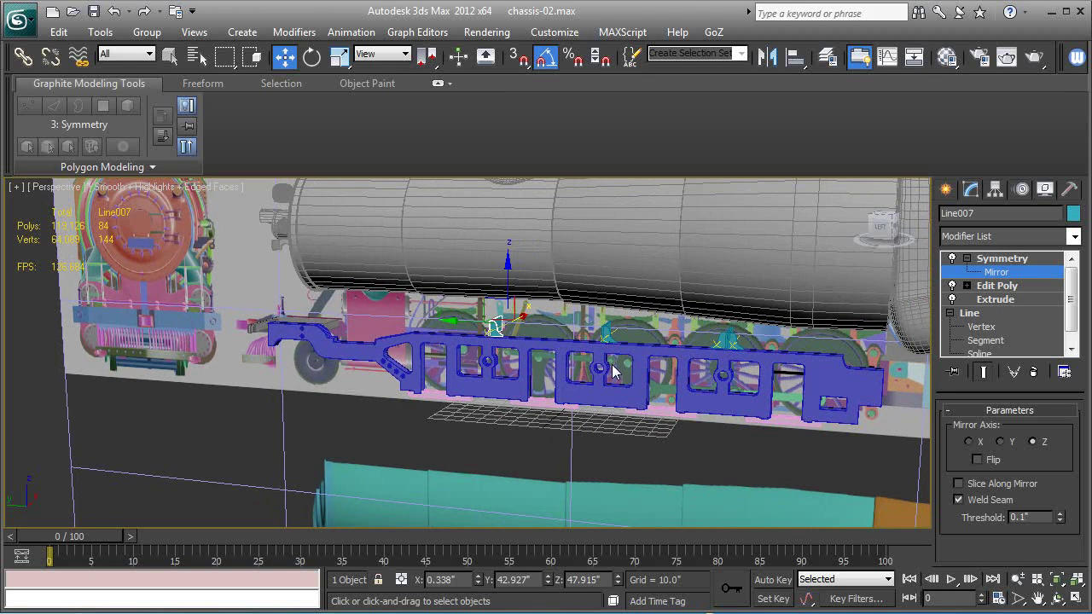